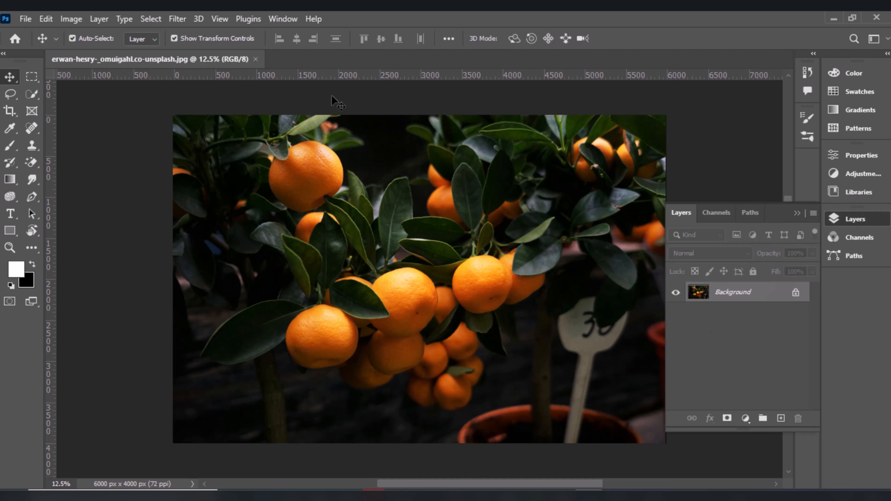
# Step: Apply a Gaussian Blur with a 40-pixel radius to the orange tree background
pyautogui.click(177, 20)
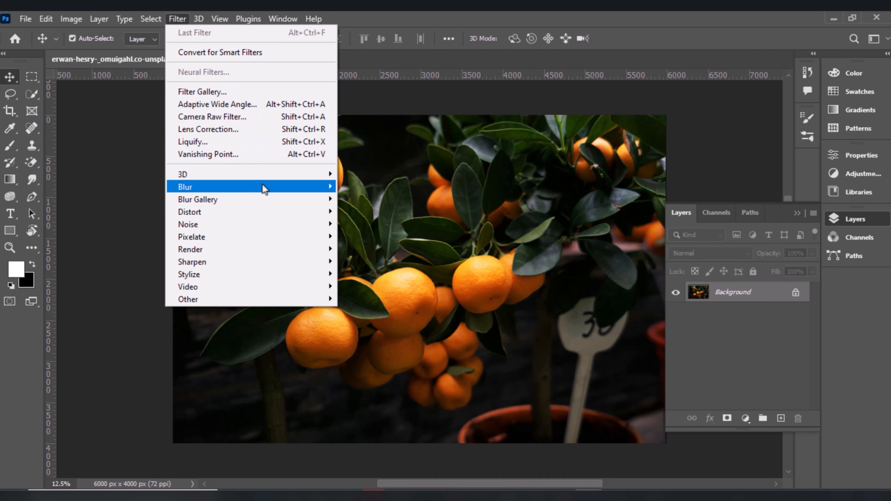
pyautogui.moveTo(331, 187)
pyautogui.click(362, 240)
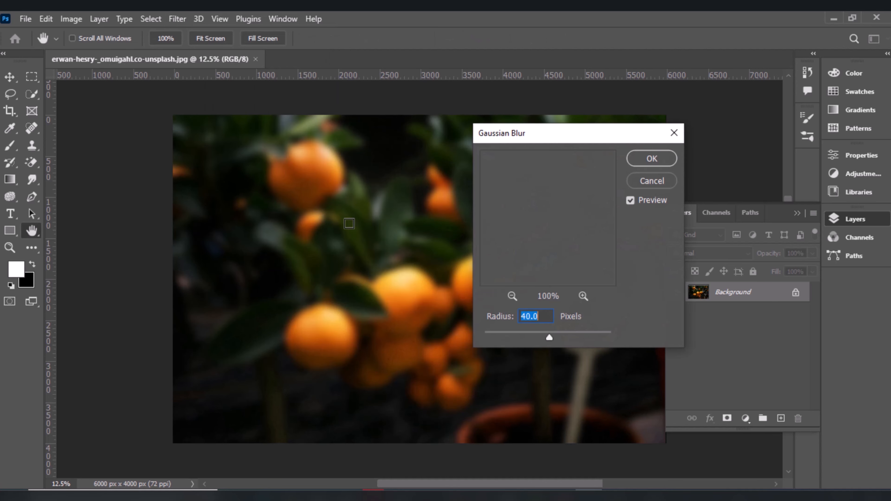
pyautogui.click(652, 158)
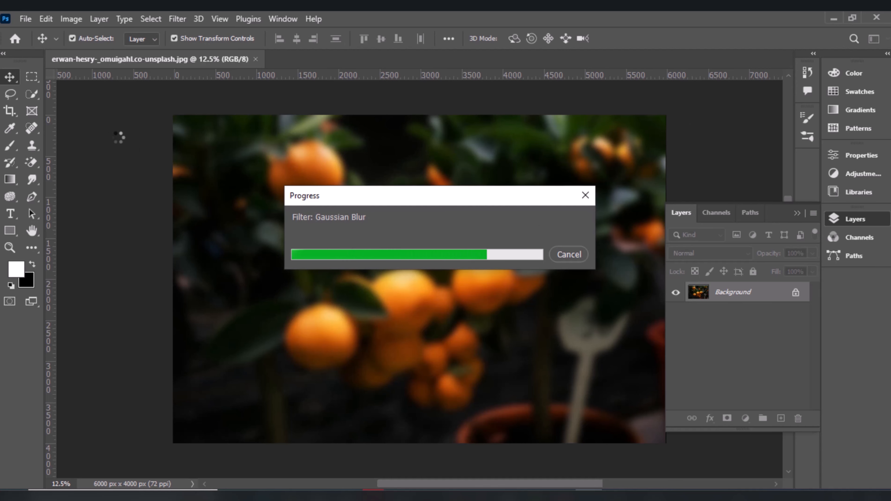
# Step: Place the ripe orange image as an embedded object, enlarged to about 3634 × 2726 px near the middle of the canvas
pyautogui.click(28, 19)
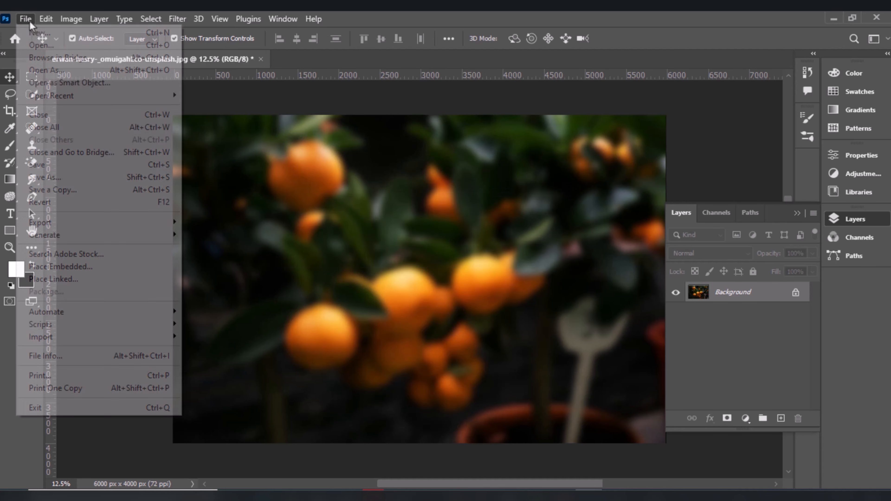
pyautogui.click(118, 266)
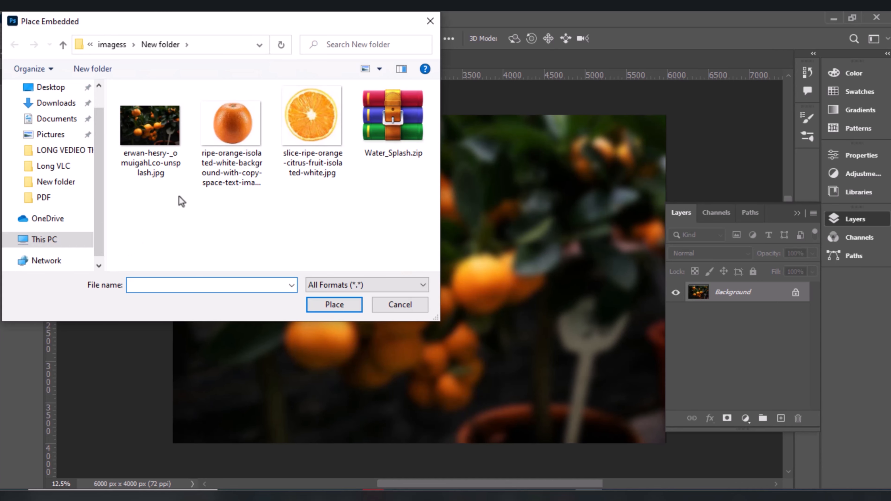
pyautogui.click(224, 158)
pyautogui.click(328, 303)
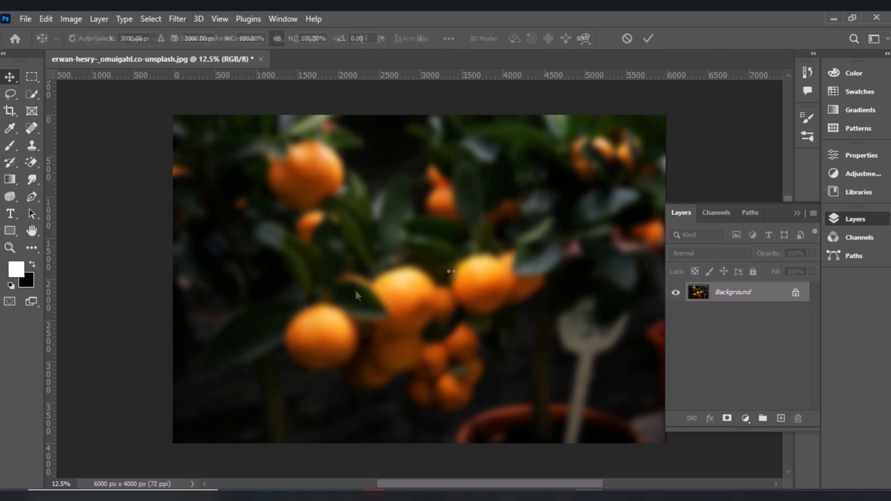
pyautogui.moveTo(418, 216); pyautogui.dragTo(420, 143)
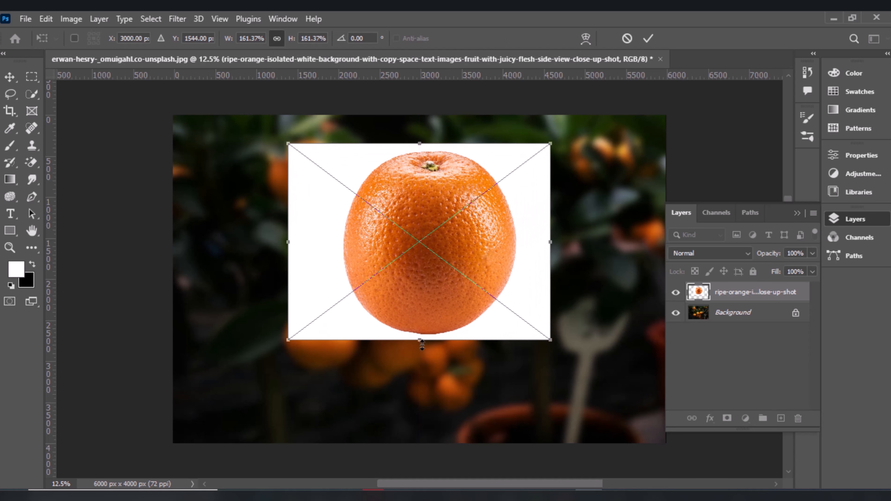
pyautogui.moveTo(418, 342); pyautogui.dragTo(420, 364)
pyautogui.moveTo(461, 298); pyautogui.dragTo(466, 305)
pyautogui.press('Return')
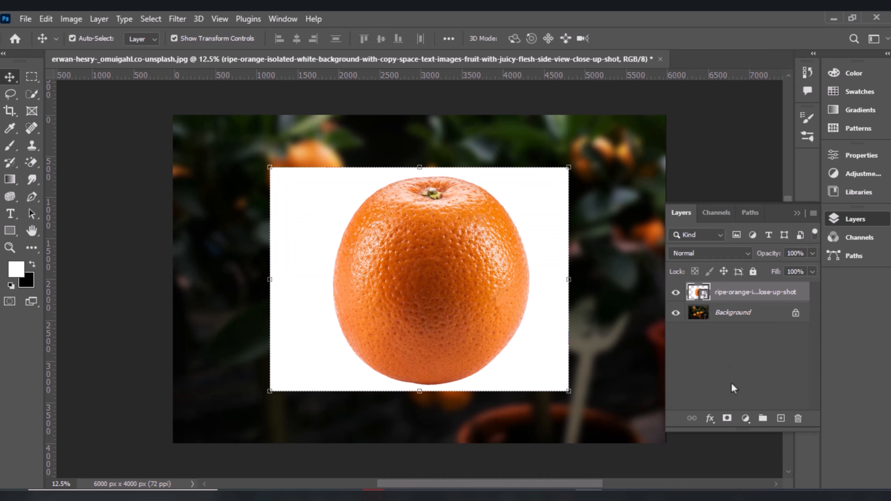
# Step: Convert the placed orange smart object to a regular layer, retaining its transforms
pyautogui.click(283, 18)
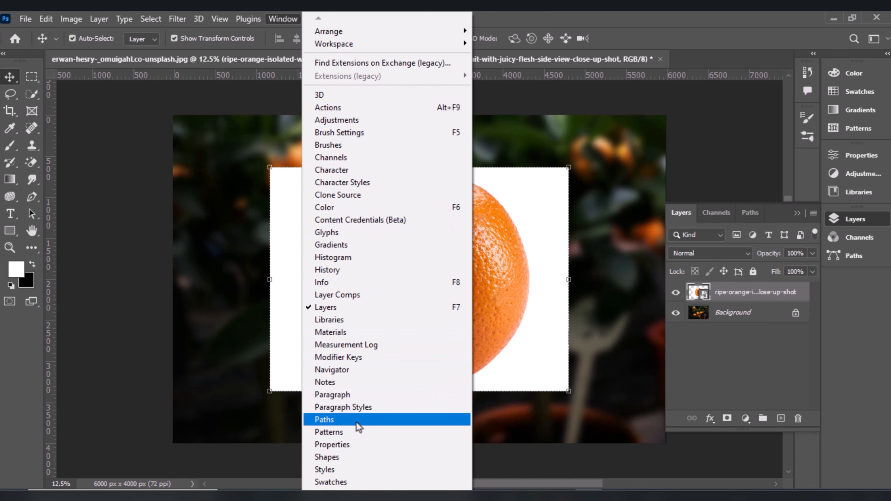
pyautogui.click(357, 445)
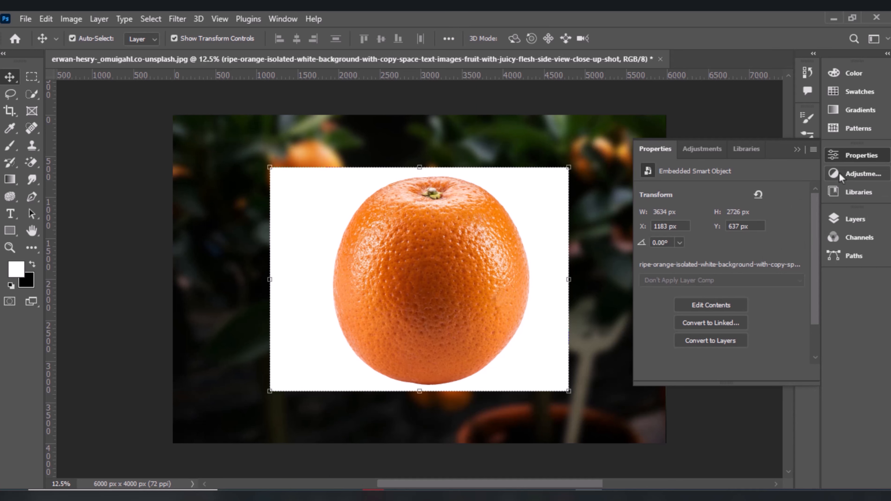
pyautogui.click(717, 343)
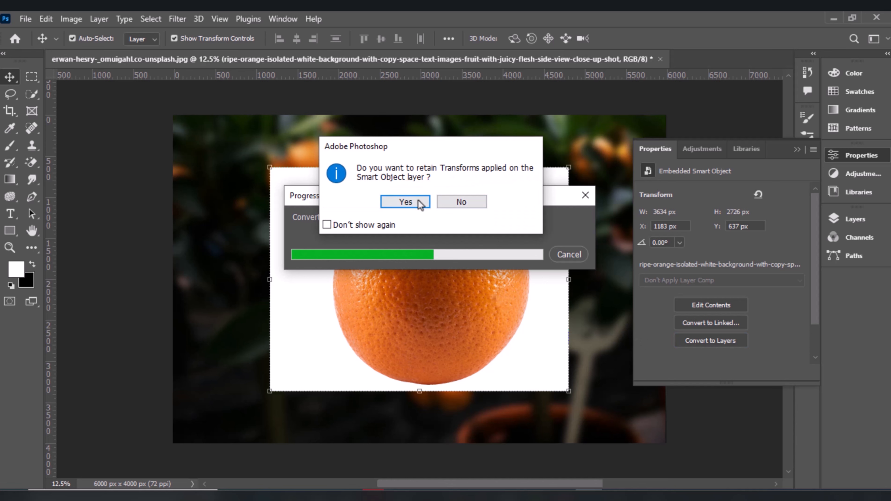
pyautogui.click(425, 203)
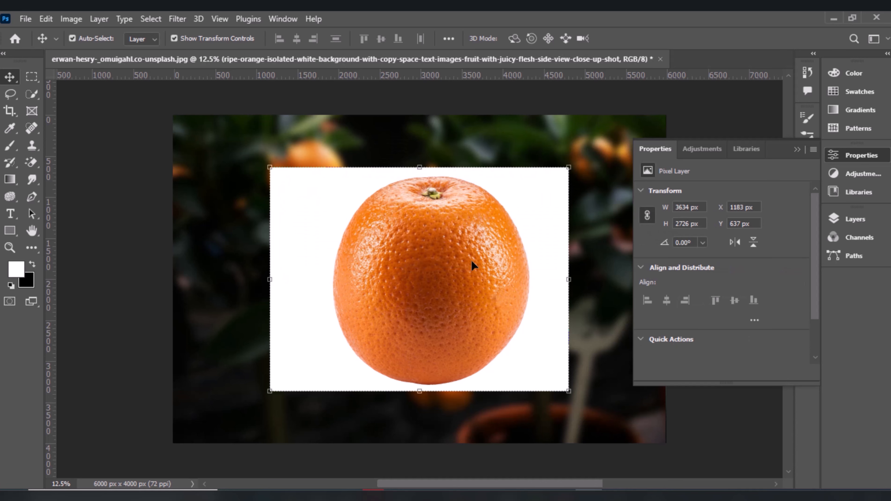
# Step: Remove the white background from the orange layer and apply the resulting layer mask permanently
pyautogui.click(640, 340)
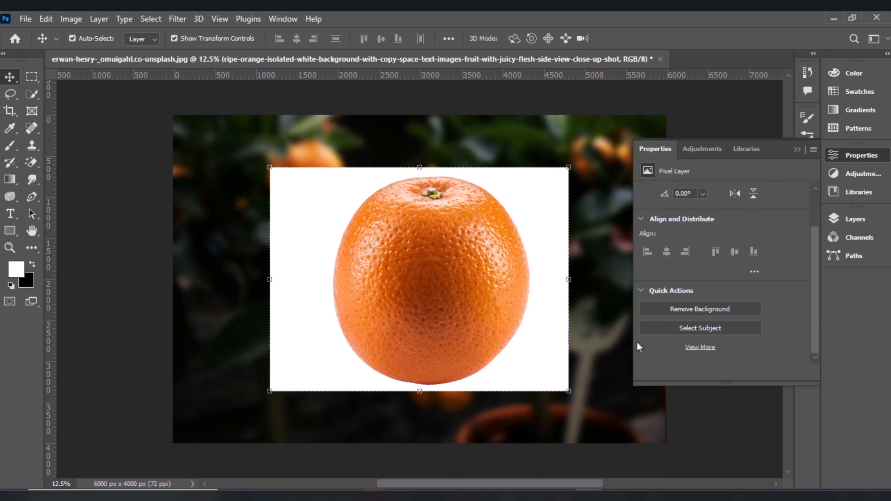
pyautogui.click(671, 311)
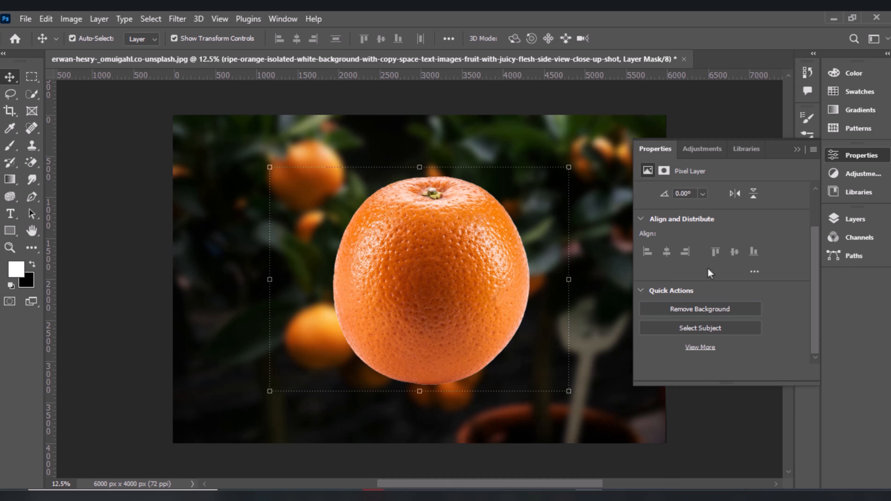
pyautogui.click(855, 219)
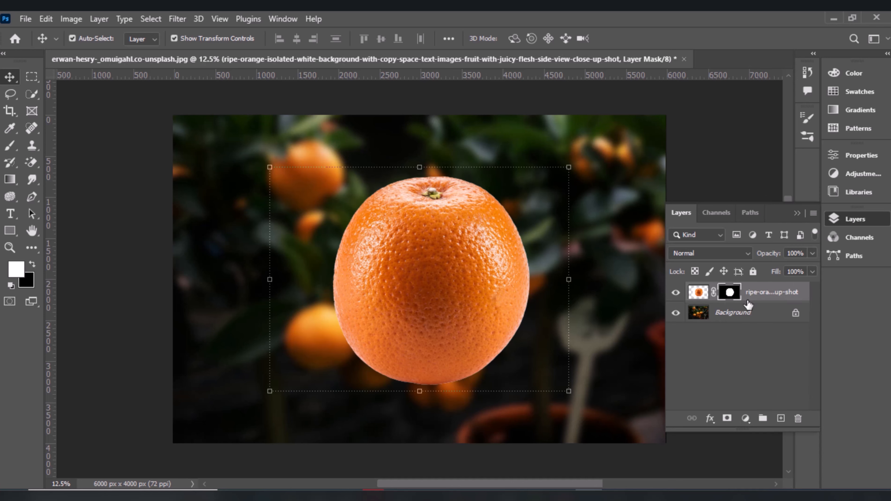
pyautogui.rightClick(729, 292)
pyautogui.click(742, 324)
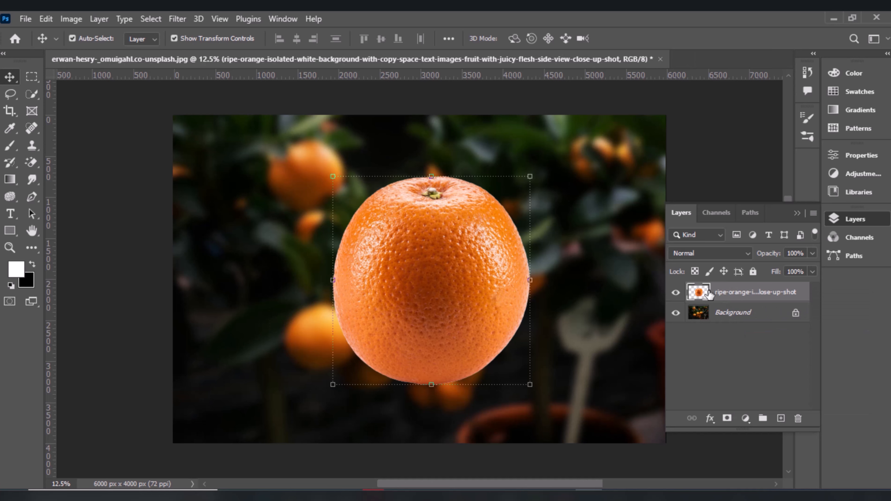
# Step: Duplicate the cut-out orange layer and hide the original
pyautogui.hotkey('ctrl', 'j')
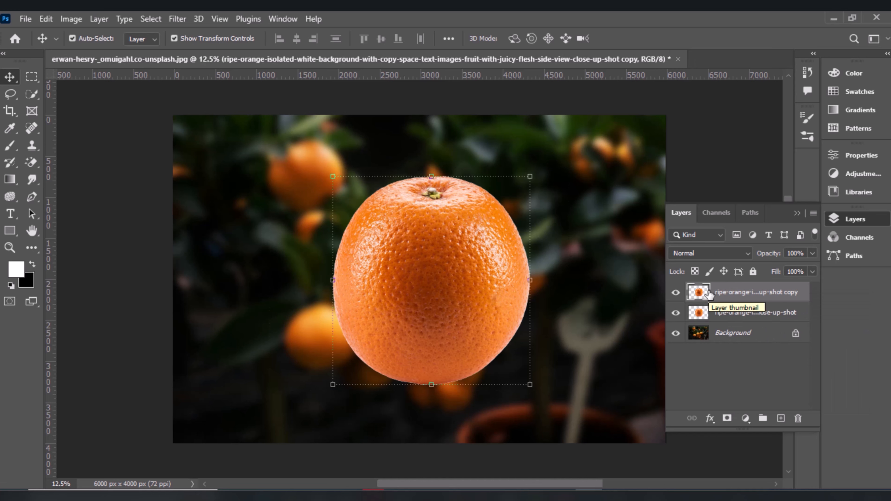
pyautogui.click(676, 312)
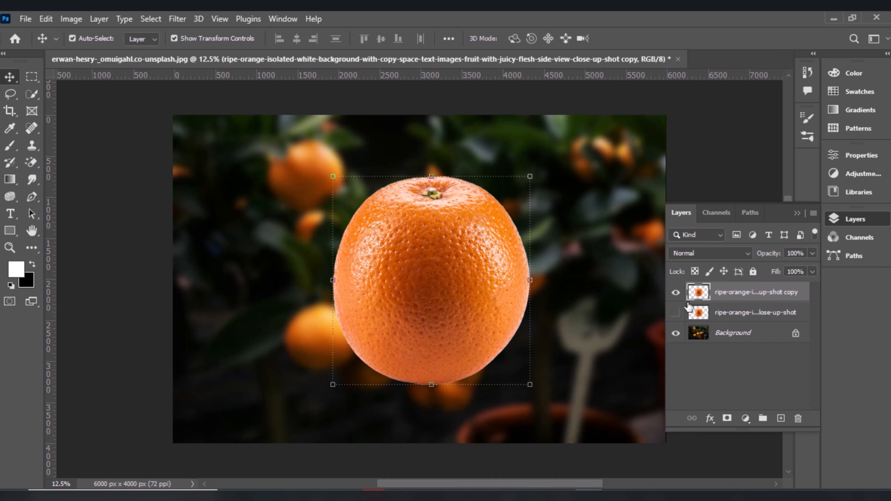
# Step: Desaturate the orange copy and set its blend mode to Screen
pyautogui.click(77, 20)
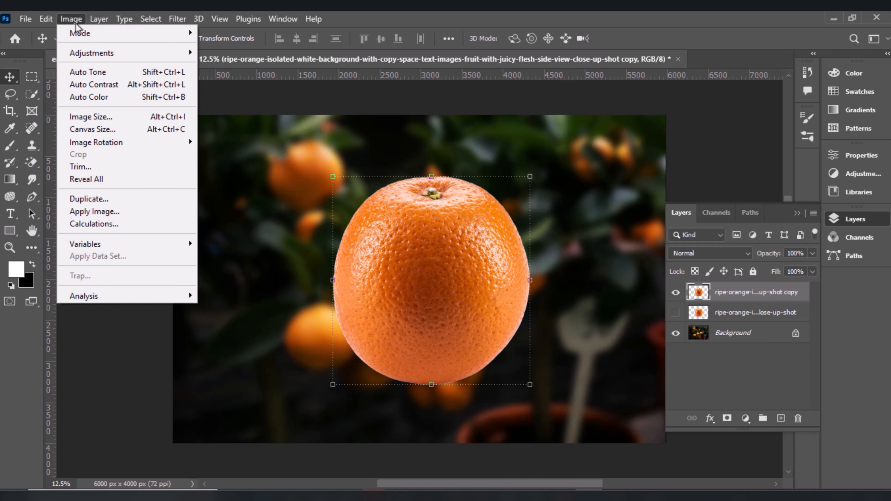
pyautogui.moveTo(185, 53)
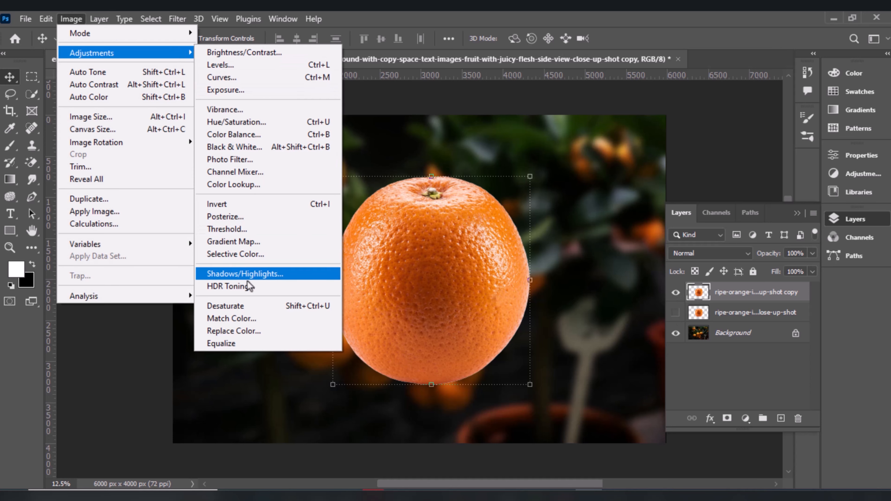
pyautogui.click(246, 306)
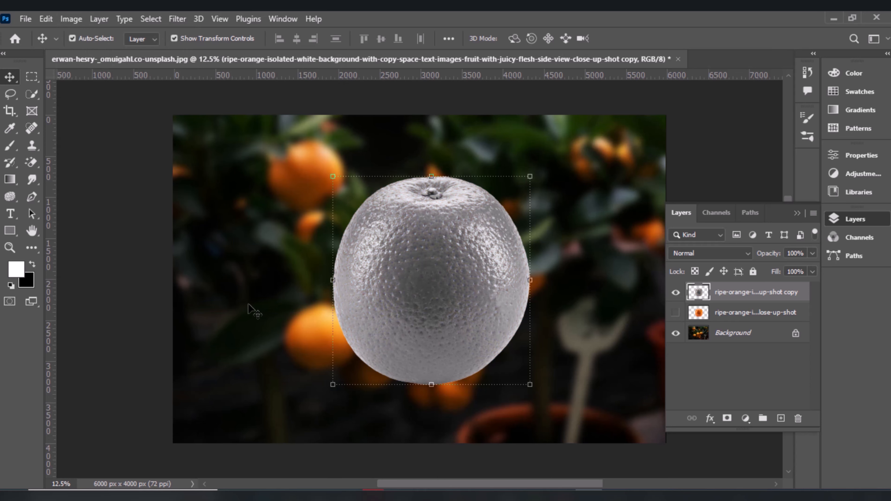
pyautogui.click(680, 255)
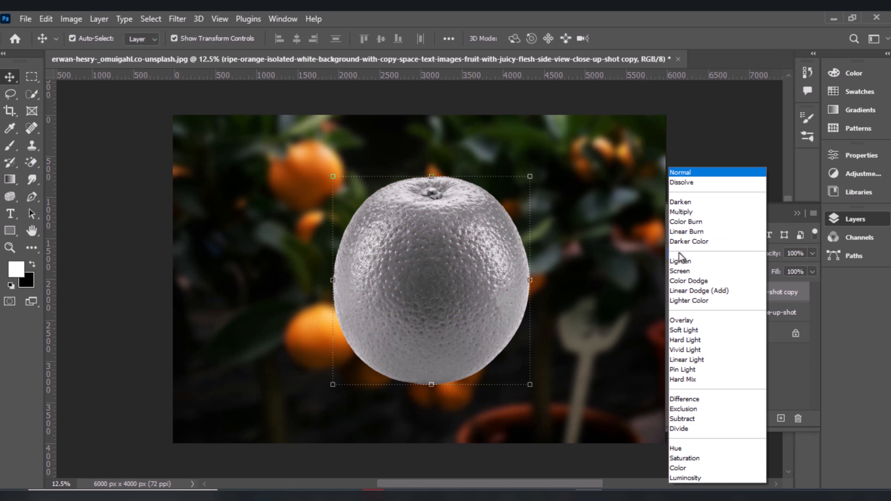
pyautogui.click(701, 268)
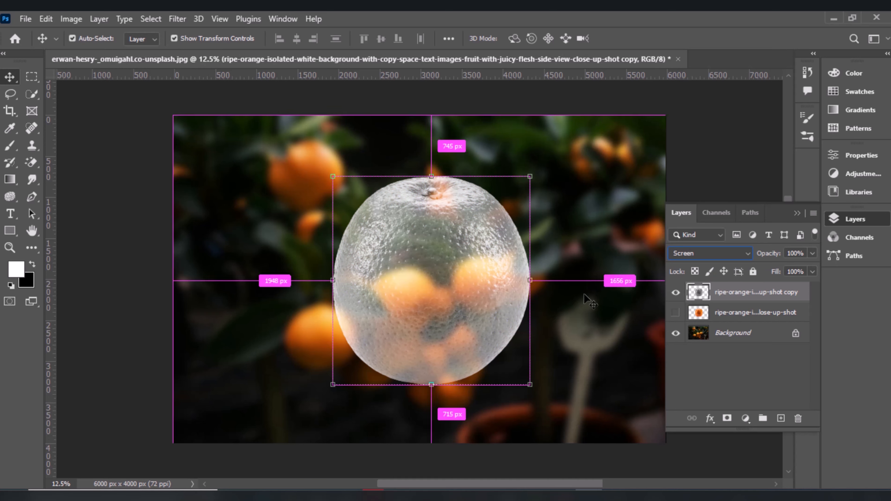
# Step: Apply Levels to the desaturated orange copy with input levels 98, 1 and 222
pyautogui.hotkey('ctrl', 'l')
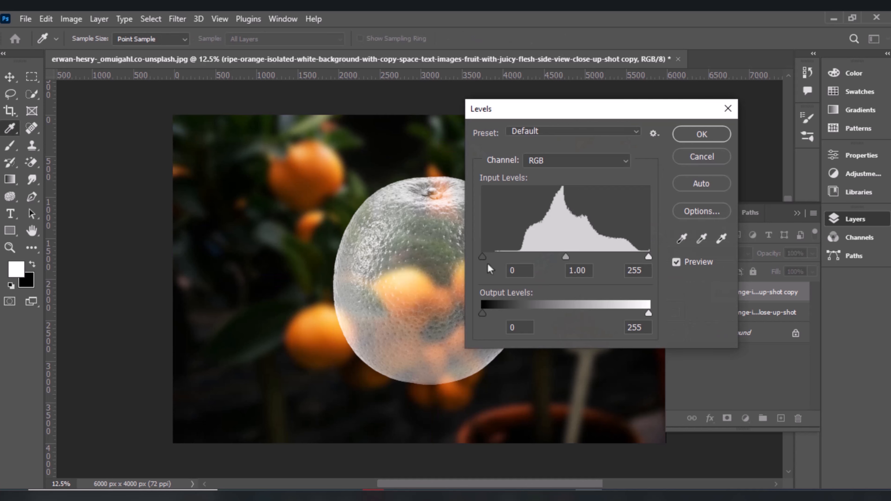
pyautogui.moveTo(483, 258); pyautogui.dragTo(552, 253)
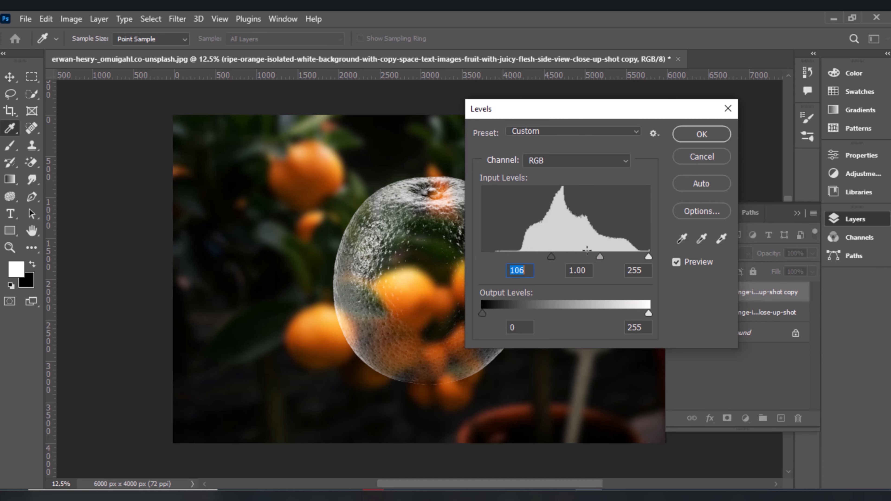
pyautogui.moveTo(600, 256); pyautogui.dragTo(587, 257)
pyautogui.moveTo(645, 258); pyautogui.dragTo(546, 256)
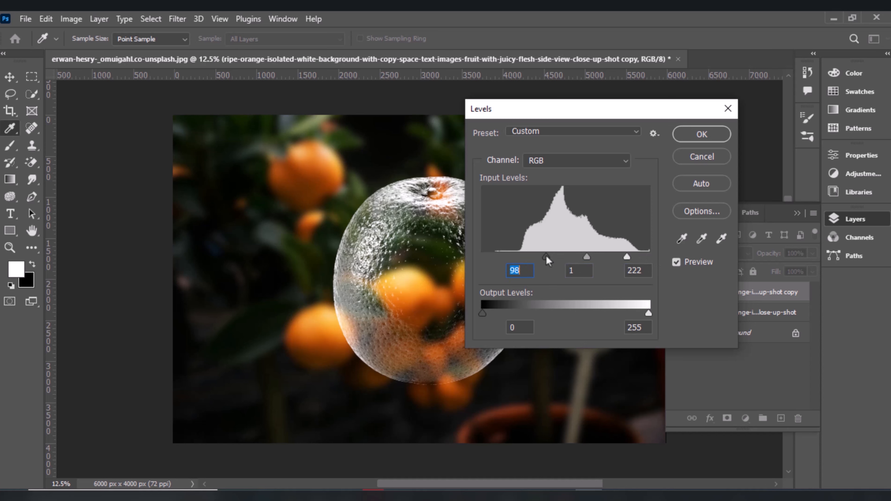
pyautogui.click(681, 137)
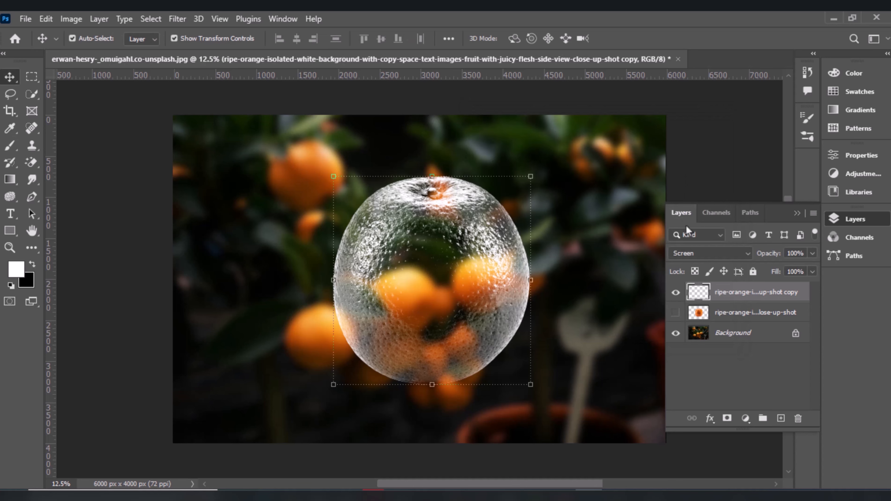
# Step: Add a layer mask to the orange copy and paint out its lower half in black with the 1800 px Hard Round brush
pyautogui.press('x')
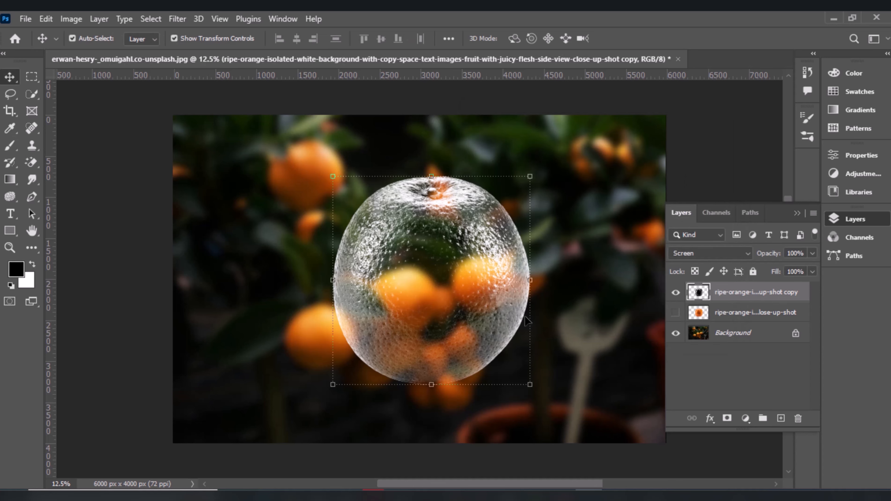
pyautogui.click(727, 418)
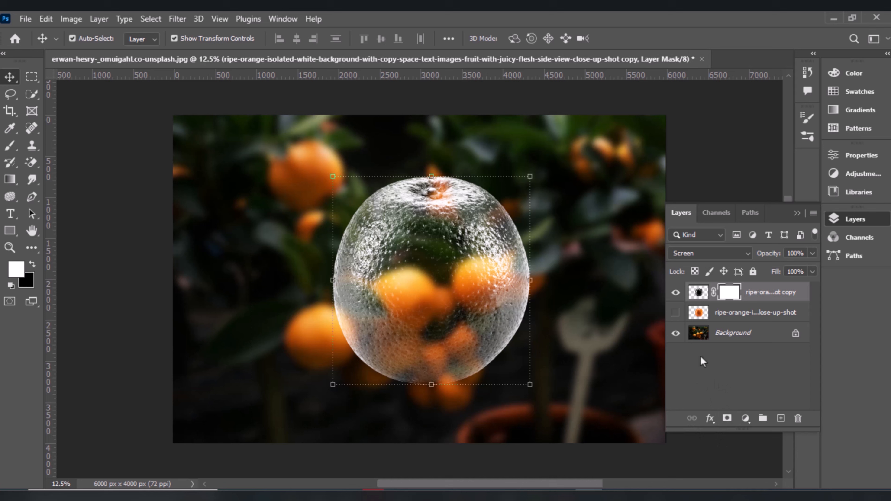
pyautogui.click(10, 145)
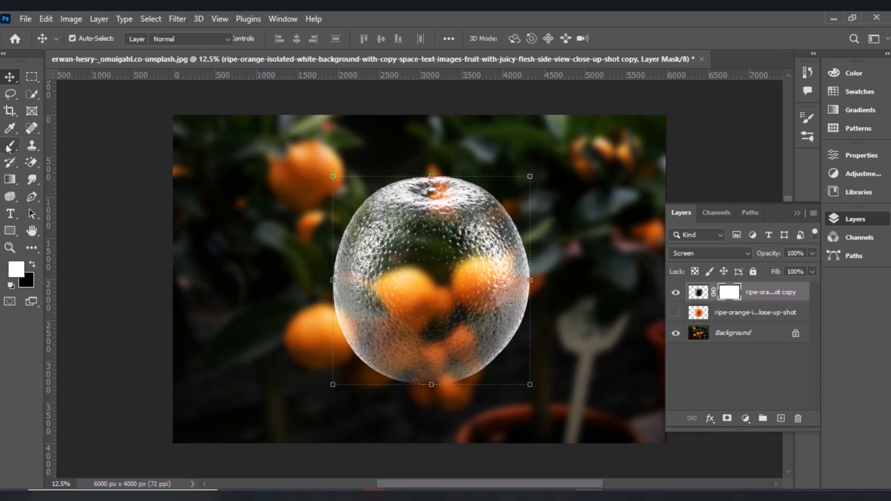
pyautogui.click(31, 264)
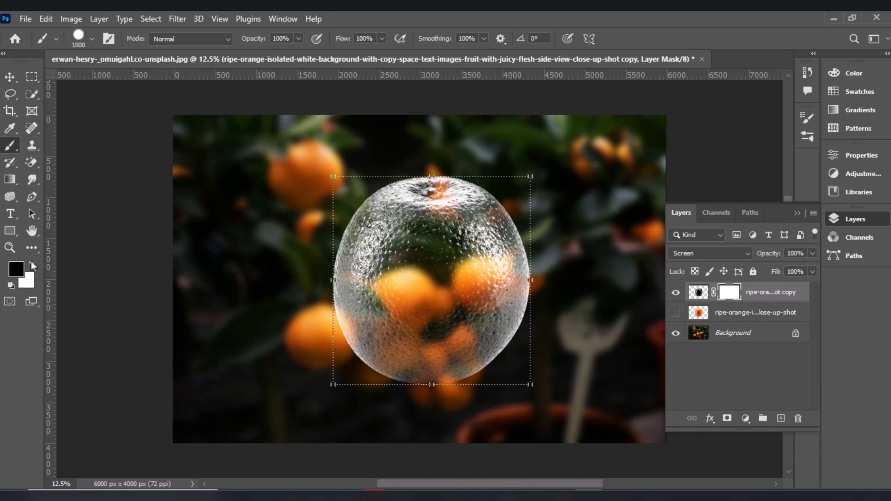
pyautogui.click(92, 39)
pyautogui.click(101, 245)
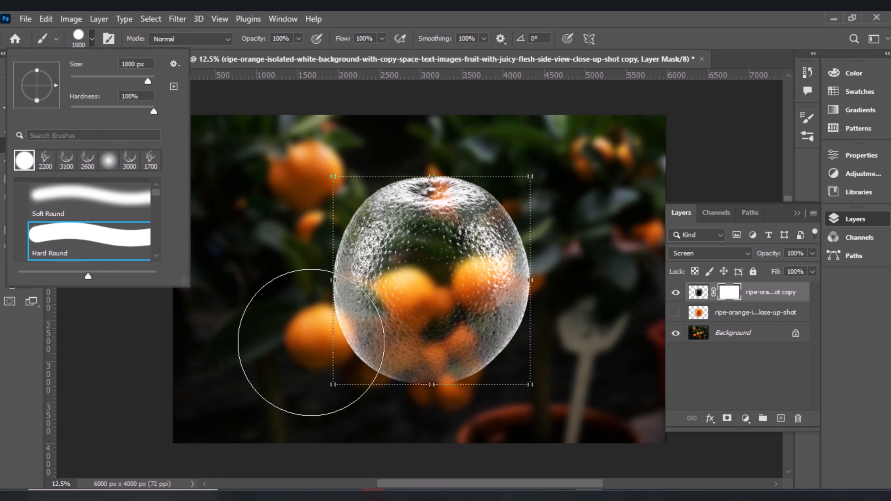
pyautogui.click(308, 348)
pyautogui.moveTo(308, 349)
pyautogui.mouseDown()
pyautogui.moveTo(322, 332)
pyautogui.moveTo(362, 358)
pyautogui.moveTo(457, 348)
pyautogui.moveTo(521, 354)
pyautogui.moveTo(555, 332)
pyautogui.moveTo(533, 357)
pyautogui.mouseUp()
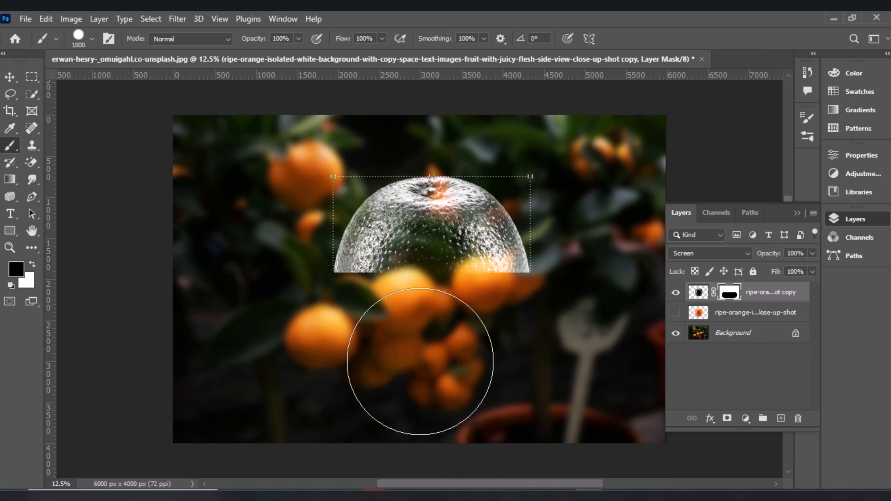
# Step: Show the original orange layer and copy the upper layer's mask onto it
pyautogui.click(675, 313)
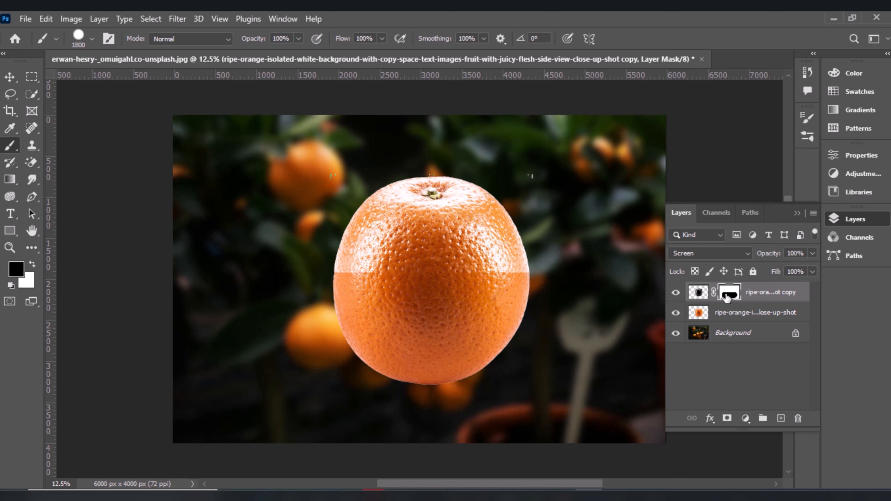
pyautogui.moveTo(730, 294); pyautogui.dragTo(732, 314)
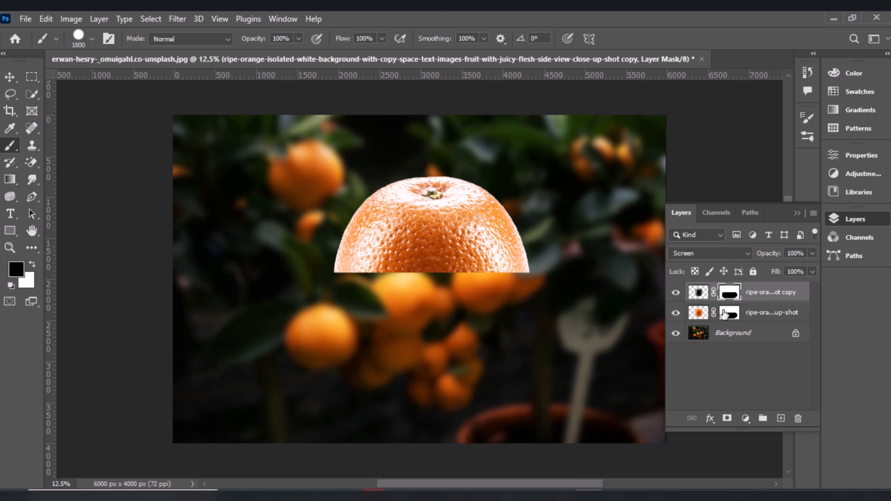
# Step: Invert the original orange layer's mask so that only its lower half shows
pyautogui.click(10, 78)
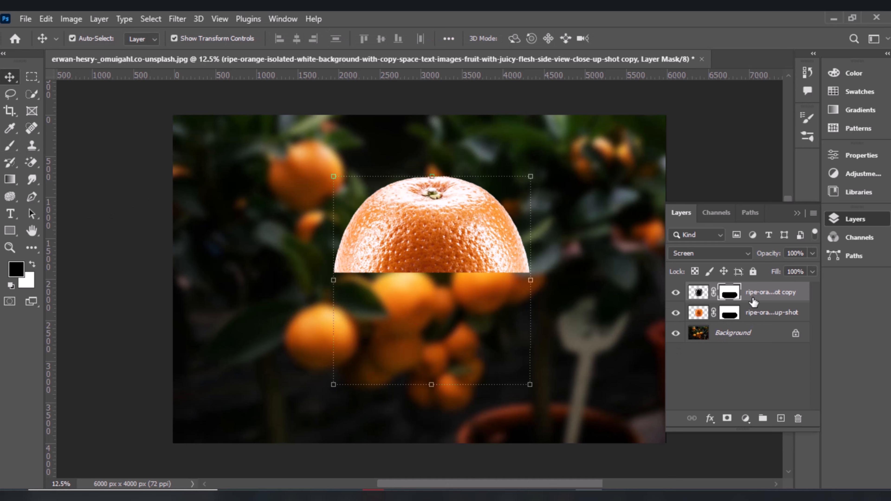
pyautogui.click(729, 313)
pyautogui.hotkey('ctrl', 'i')
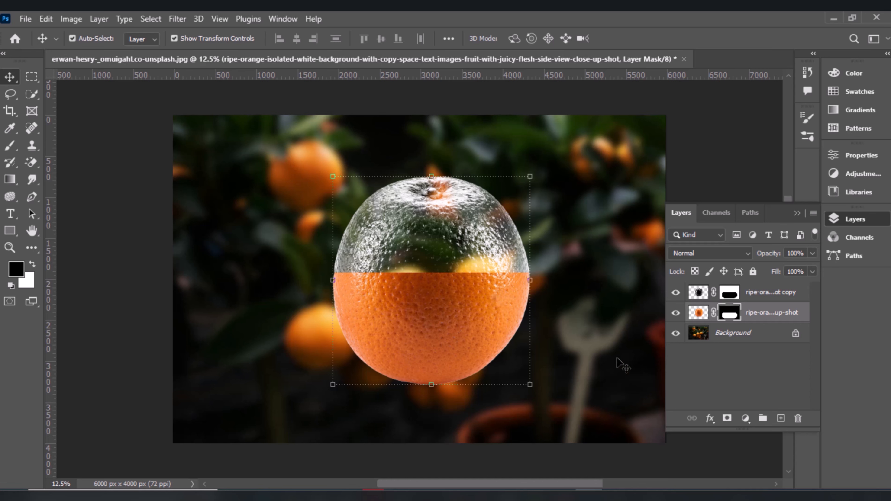
# Step: Place slice-ripe-orange-citrus-fruit-isolated-white.jpg as an embedded image above the original orange layer
pyautogui.click(27, 20)
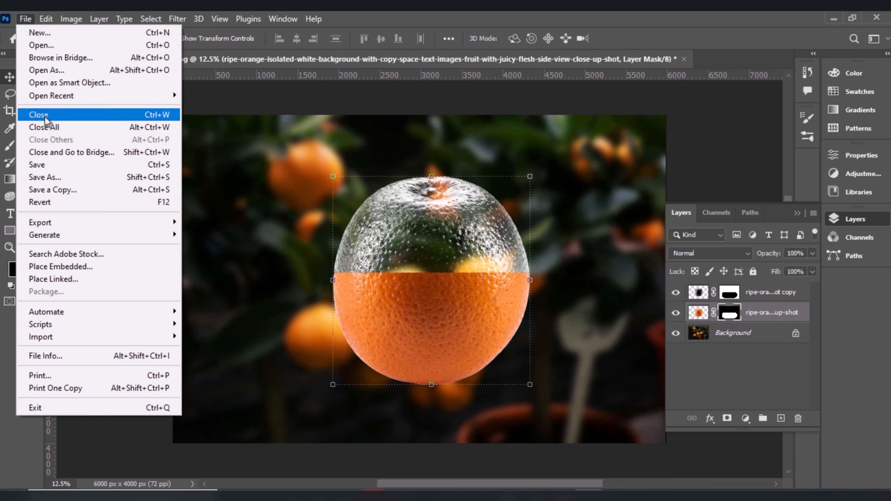
pyautogui.click(58, 266)
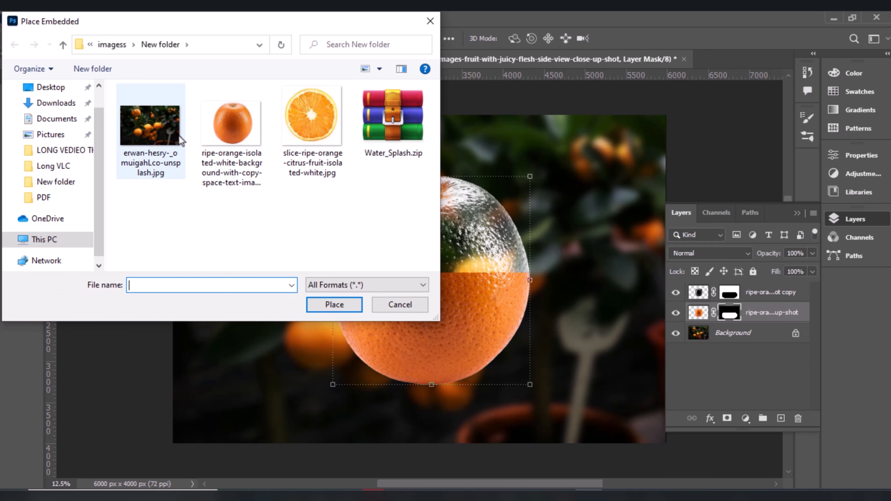
pyautogui.click(312, 134)
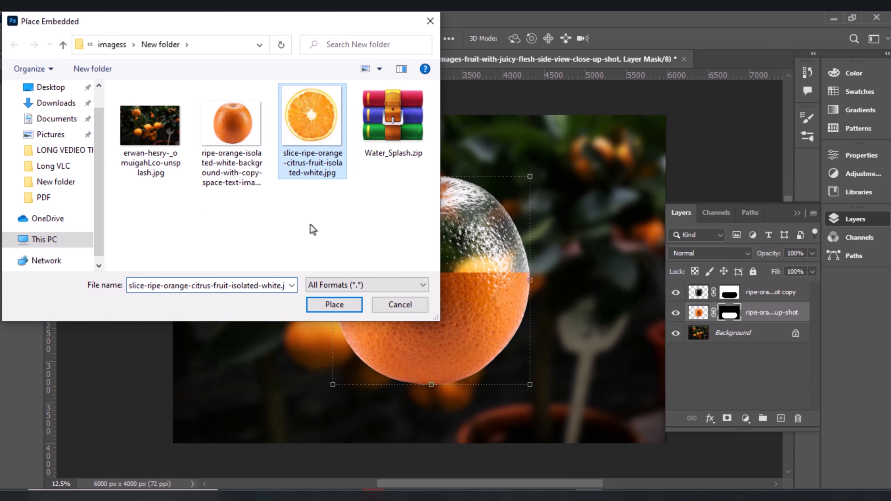
pyautogui.click(328, 305)
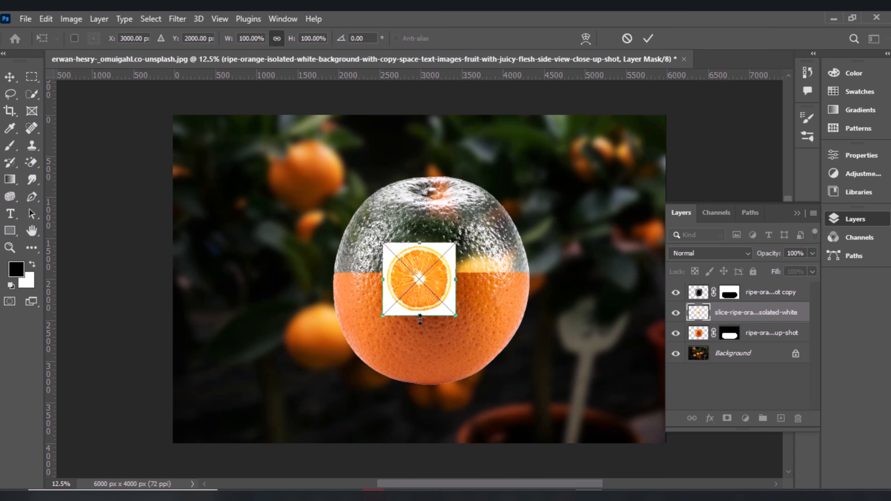
# Step: Scale the placed slice image to about 2738 px wide and centre it over the orange, matching the fruit's width
pyautogui.moveTo(420, 332); pyautogui.dragTo(420, 311)
pyautogui.moveTo(420, 244); pyautogui.dragTo(419, 246)
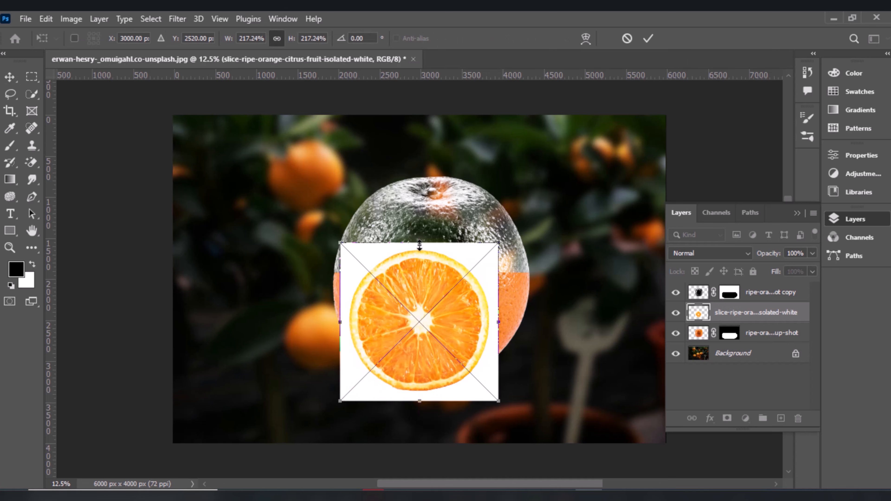
pyautogui.moveTo(421, 229); pyautogui.dragTo(418, 176)
pyautogui.moveTo(435, 290); pyautogui.dragTo(447, 287)
pyautogui.press('Return')
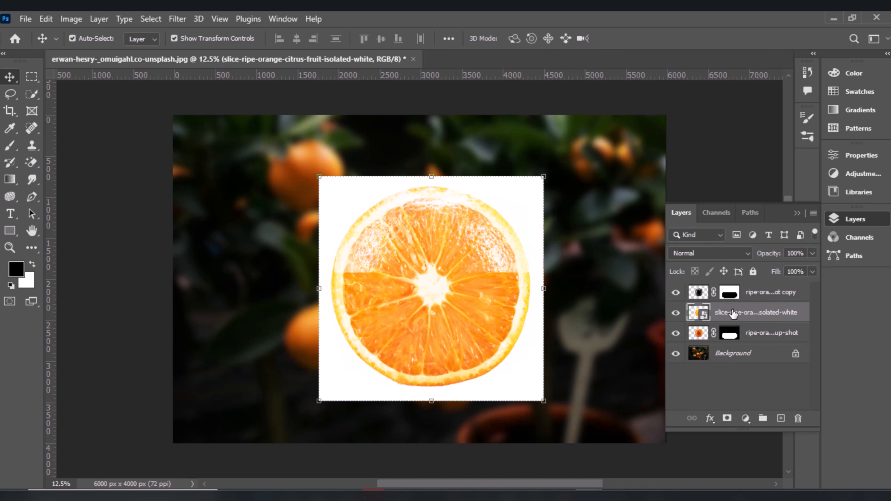
# Step: Convert the embedded slice to a pixel layer, retaining its transforms, and remove its white background
pyautogui.click(275, 19)
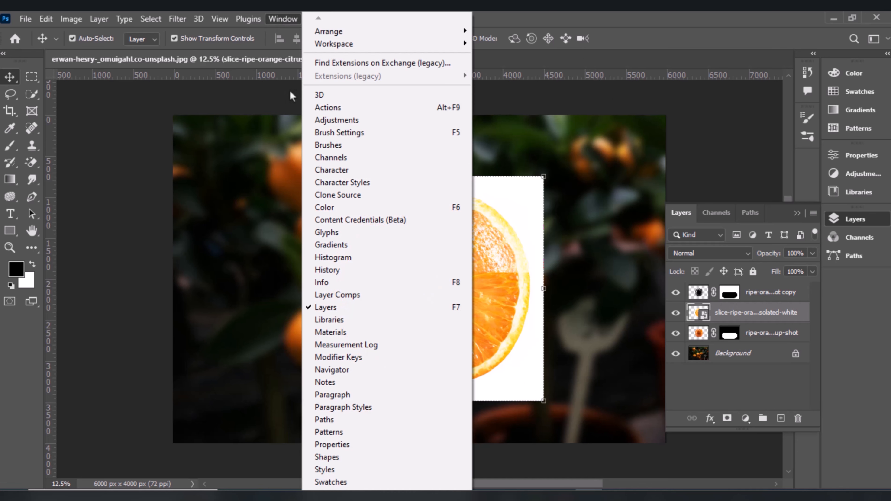
pyautogui.click(317, 445)
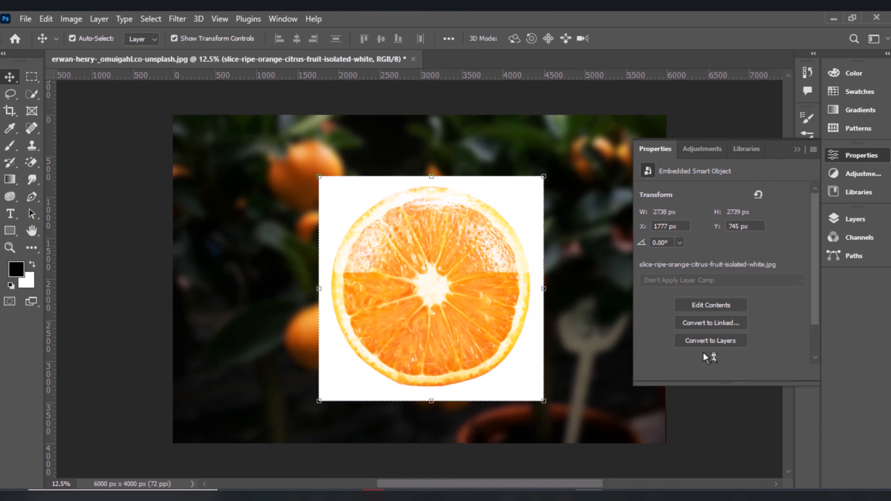
pyautogui.click(708, 341)
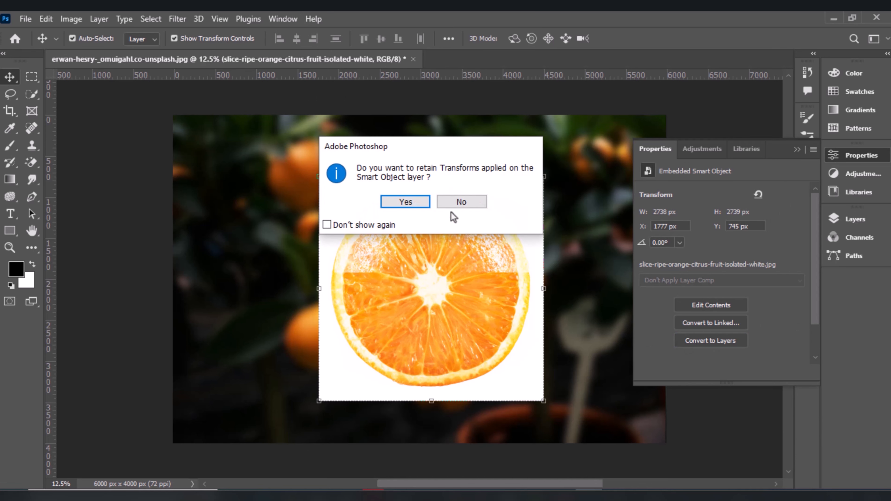
pyautogui.click(406, 201)
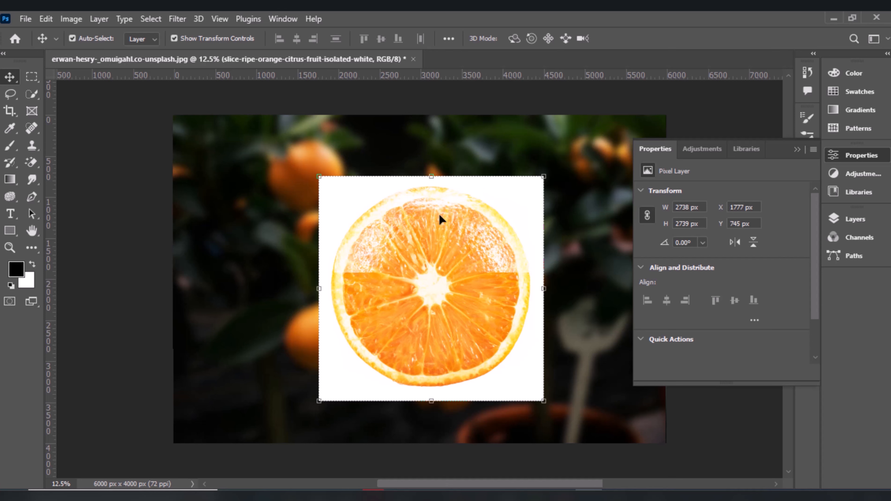
pyautogui.scroll(-3, 641, 343)
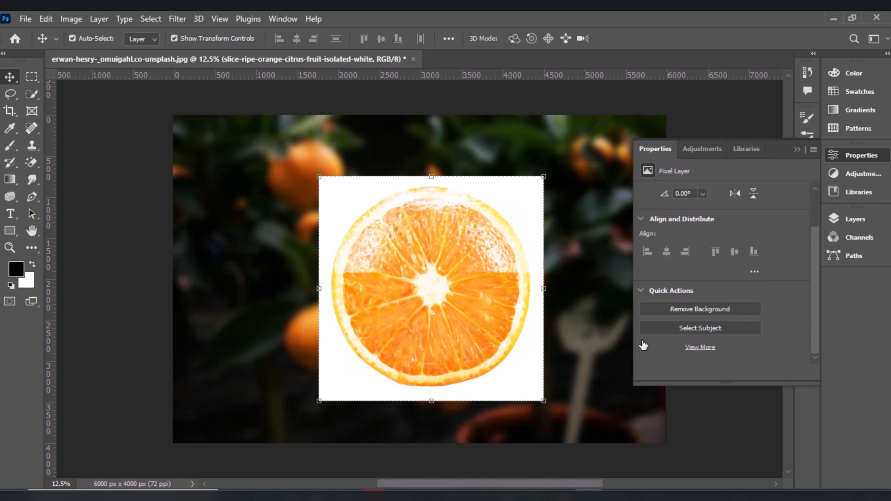
pyautogui.click(676, 316)
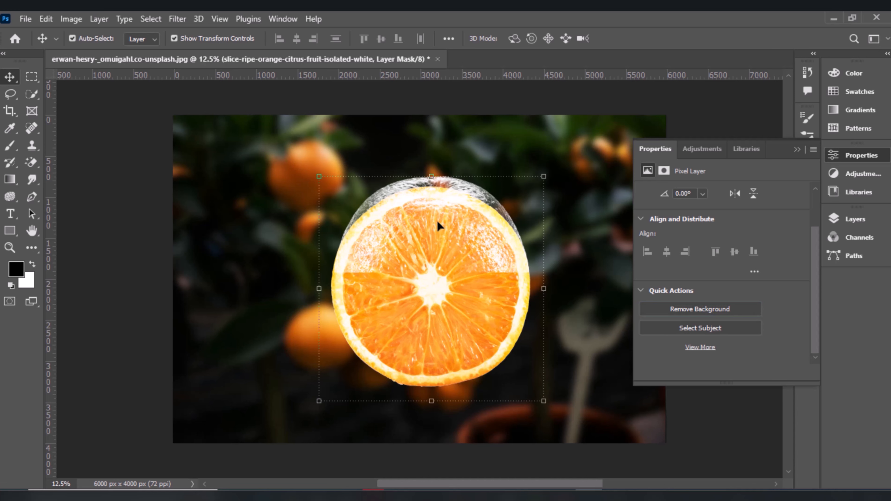
# Step: Squash the slice to 13.84% height and narrow it slightly so it fits the cut edge of the lower orange half
pyautogui.moveTo(431, 176); pyautogui.dragTo(438, 275)
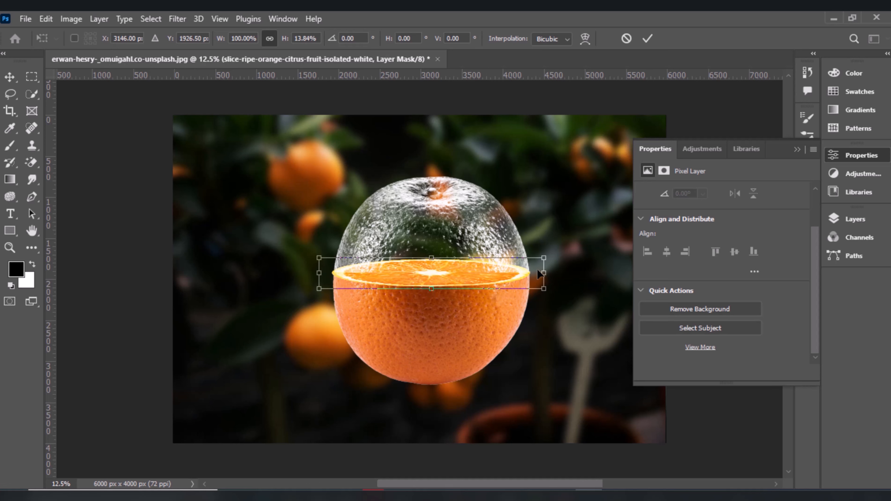
pyautogui.moveTo(544, 271); pyautogui.dragTo(540, 271)
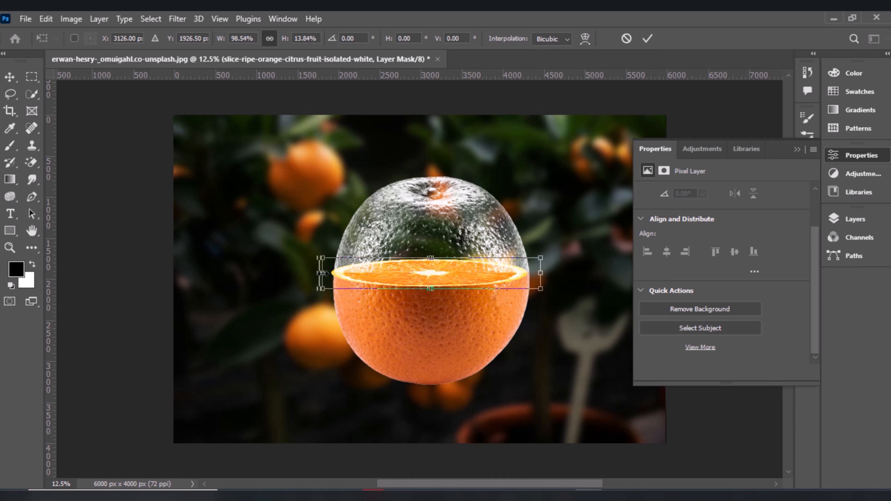
pyautogui.moveTo(320, 273); pyautogui.dragTo(322, 273)
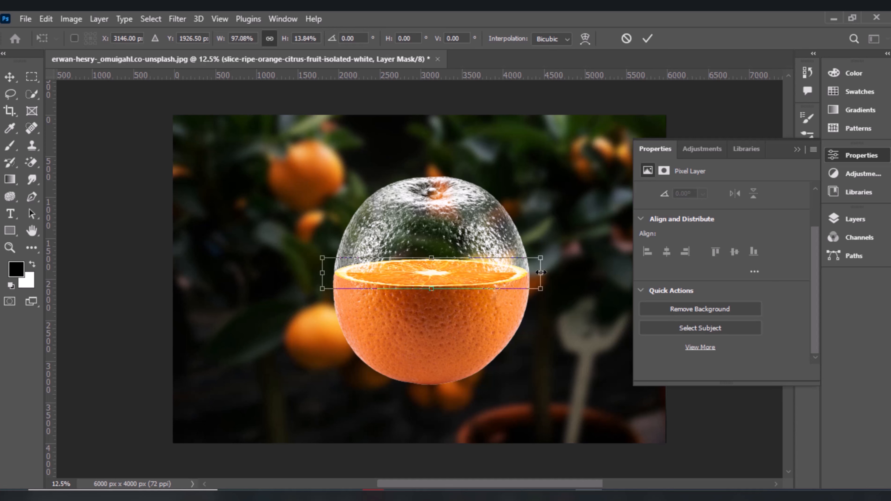
pyautogui.moveTo(541, 271); pyautogui.dragTo(542, 271)
pyautogui.click(647, 39)
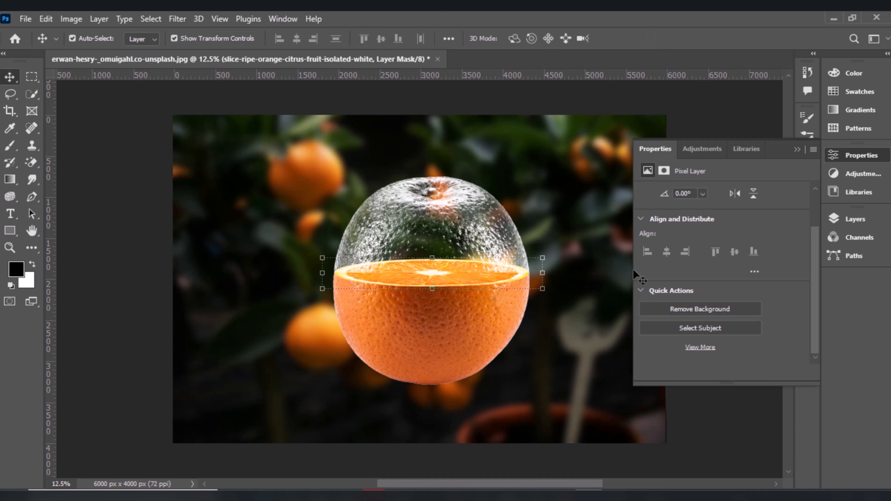
# Step: Paint white on the Screen-mode orange copy's mask over both sides of the slice with a 500 px Soft Round brush
pyautogui.click(845, 219)
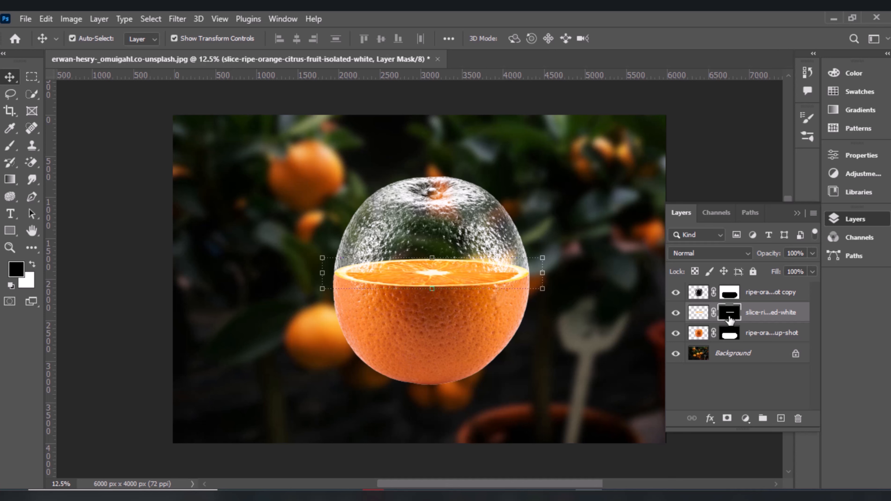
pyautogui.click(758, 293)
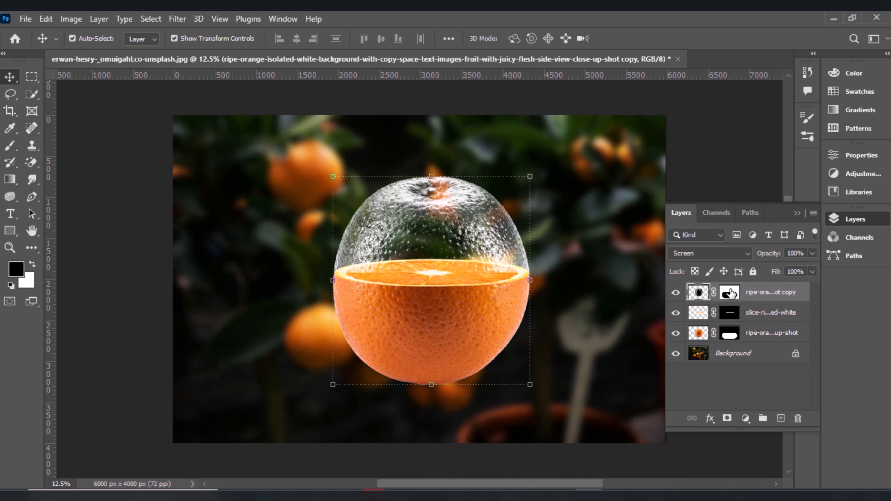
pyautogui.click(10, 145)
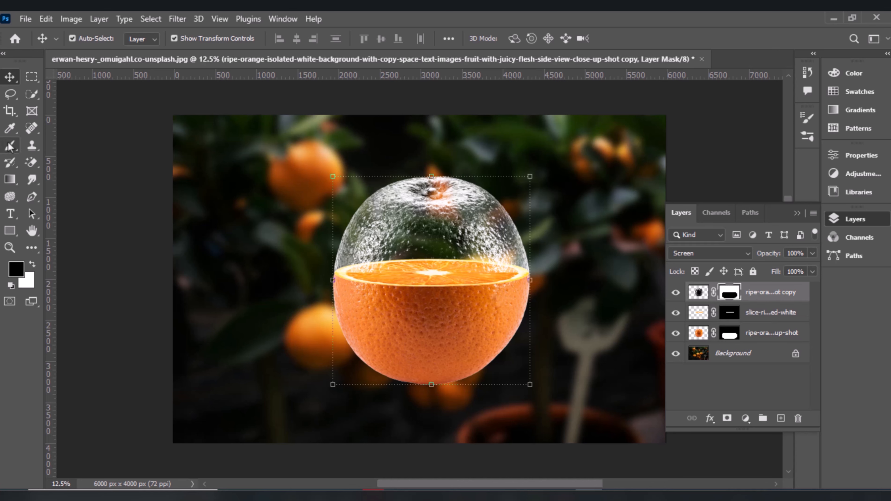
pyautogui.press('x')
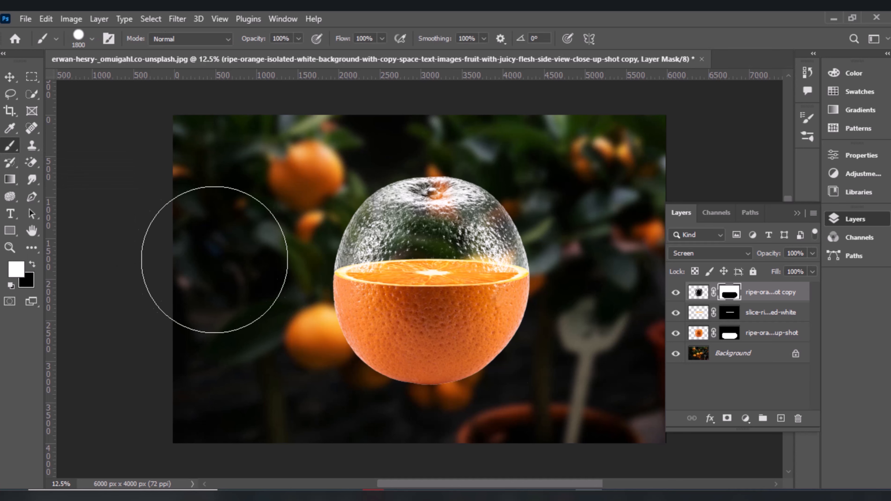
pyautogui.click(93, 39)
pyautogui.click(76, 196)
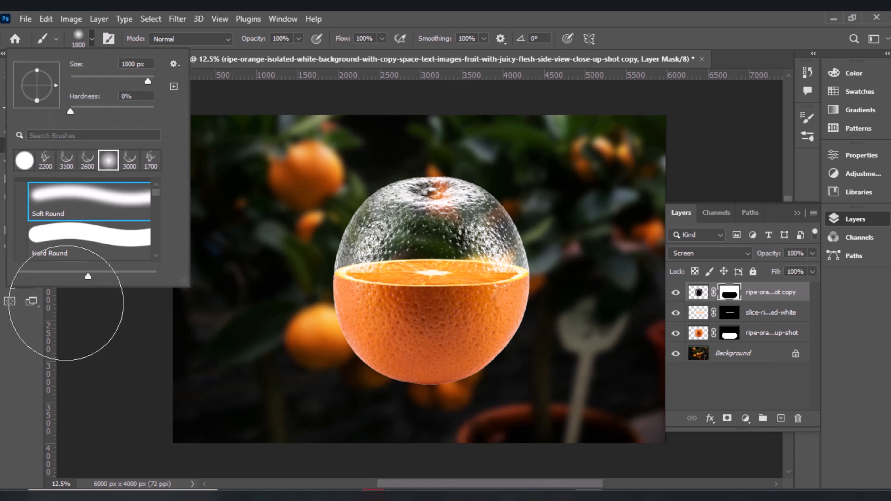
pyautogui.press('Return')
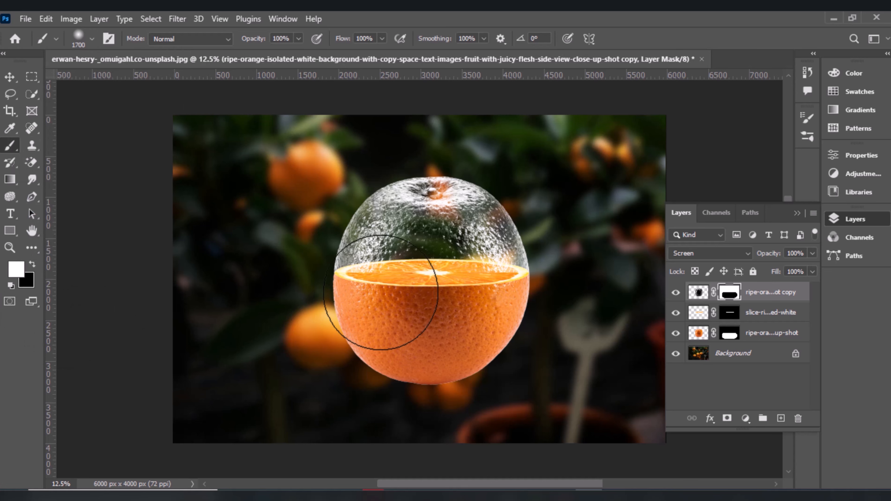
pyautogui.press('[')
pyautogui.press('[')
pyautogui.press('[')
pyautogui.press('[')
pyautogui.press('[')
pyautogui.press('[')
pyautogui.press('[')
pyautogui.press('[')
pyautogui.press('[')
pyautogui.press('[')
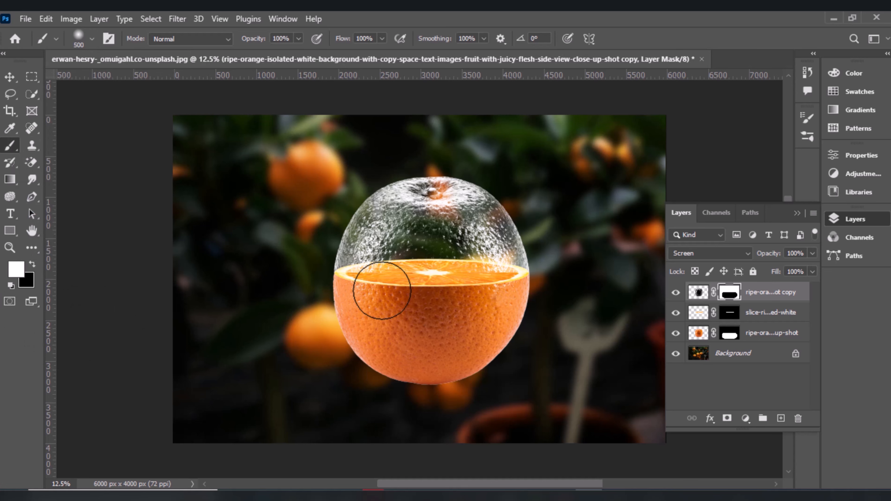
pyautogui.moveTo(356, 273); pyautogui.dragTo(374, 272)
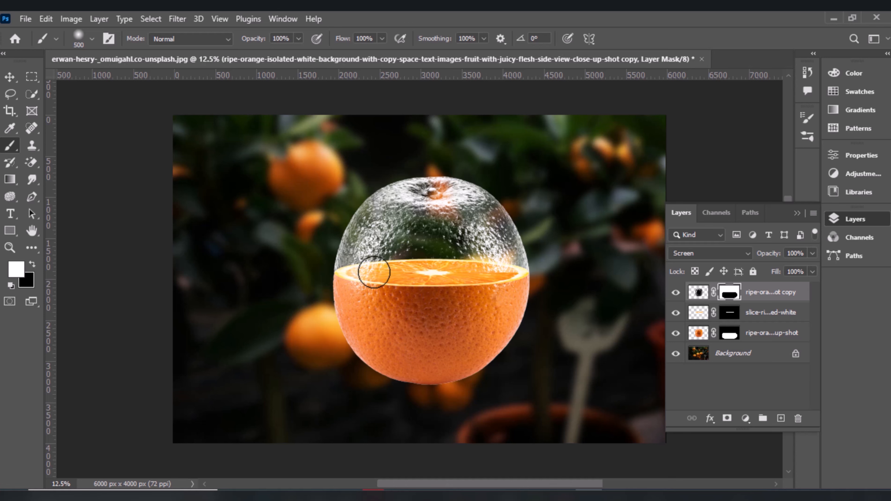
pyautogui.moveTo(509, 269); pyautogui.dragTo(464, 270)
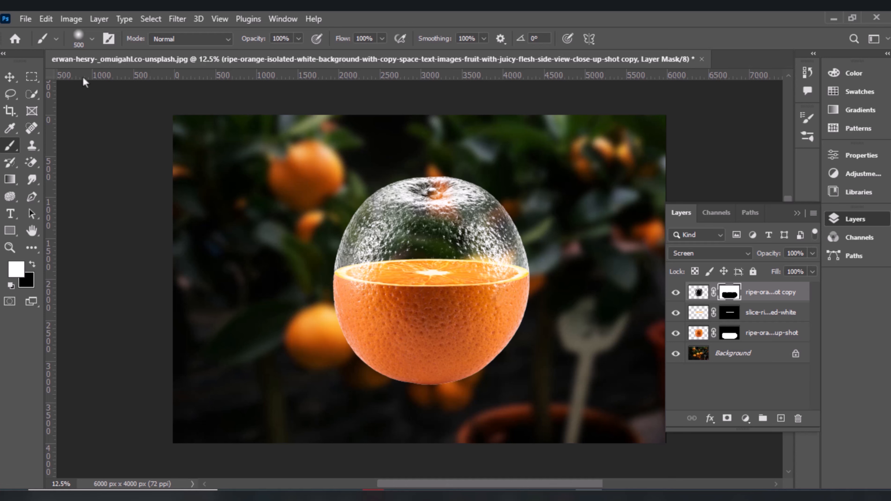
pyautogui.click(10, 77)
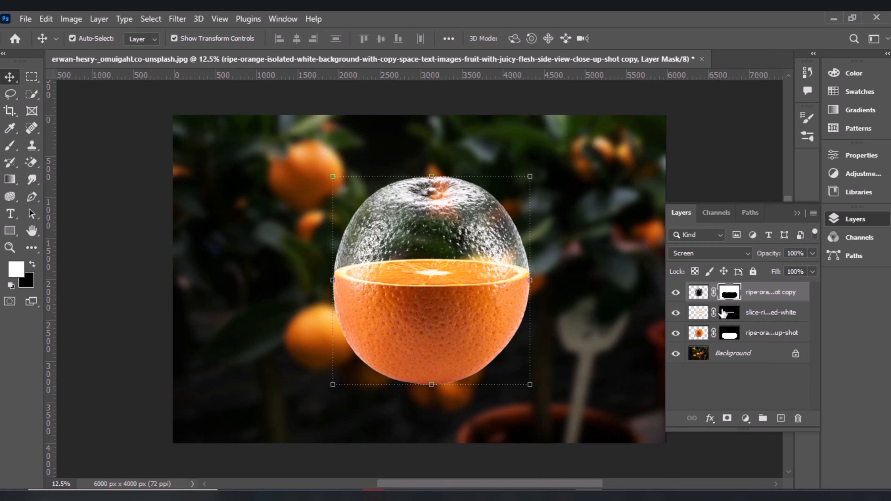
# Step: Create a layer directly above Background and stamp a white water splash around the orange's lower left with a 3300 px splash brush
pyautogui.click(741, 355)
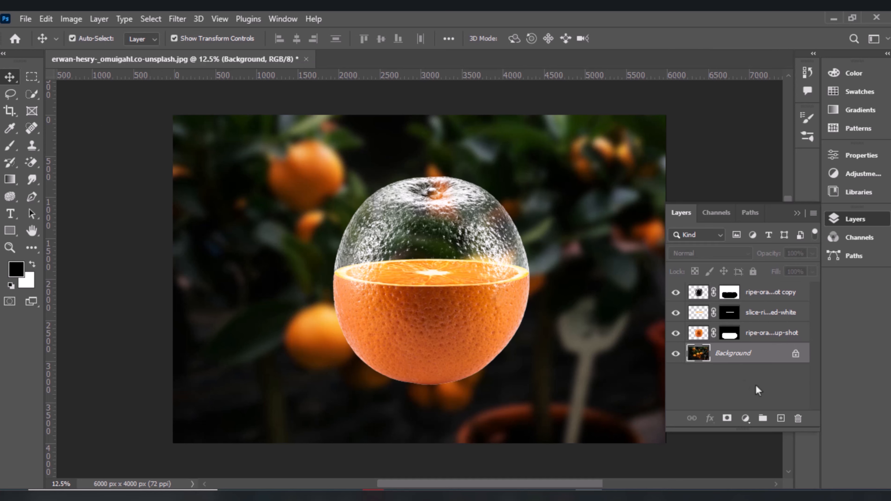
pyautogui.click(781, 419)
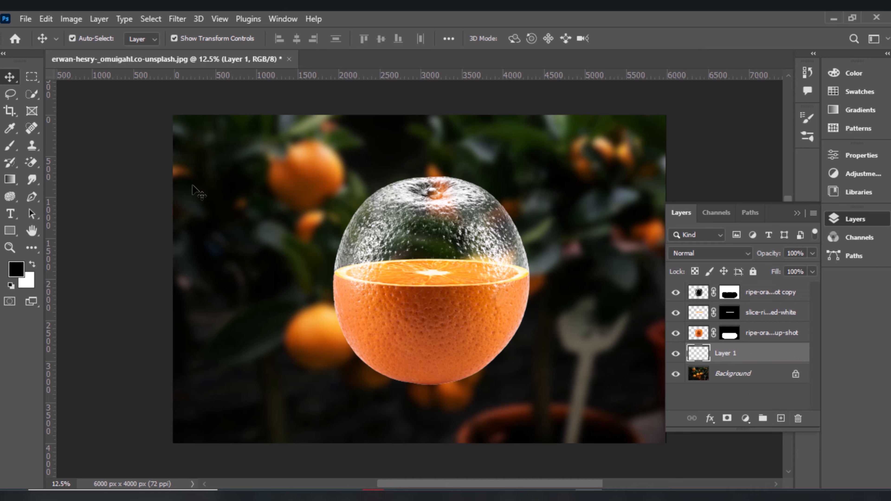
pyautogui.click(10, 145)
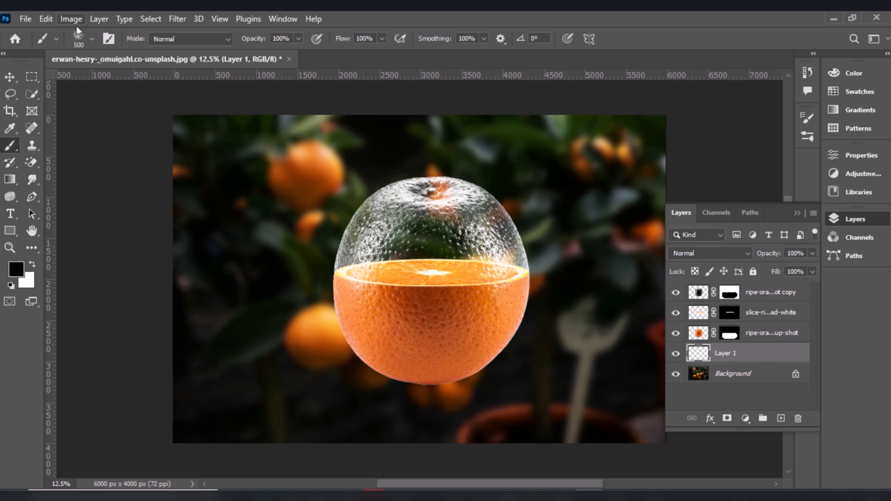
pyautogui.click(91, 39)
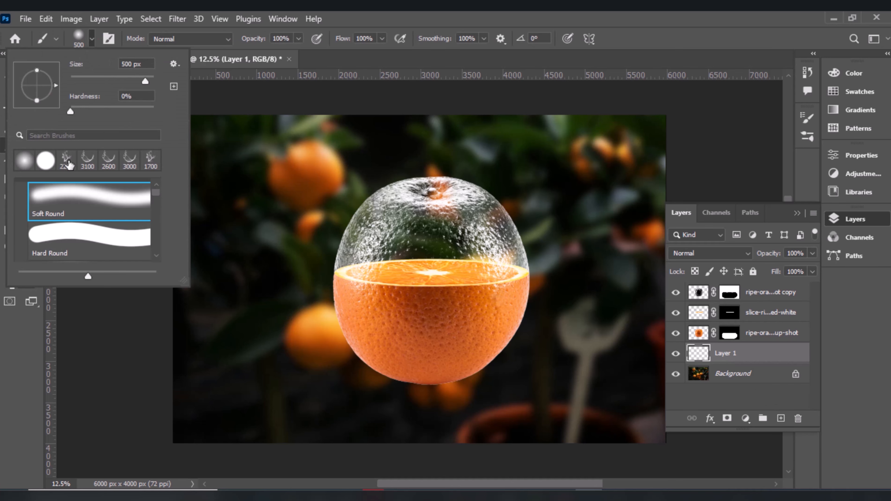
pyautogui.click(88, 162)
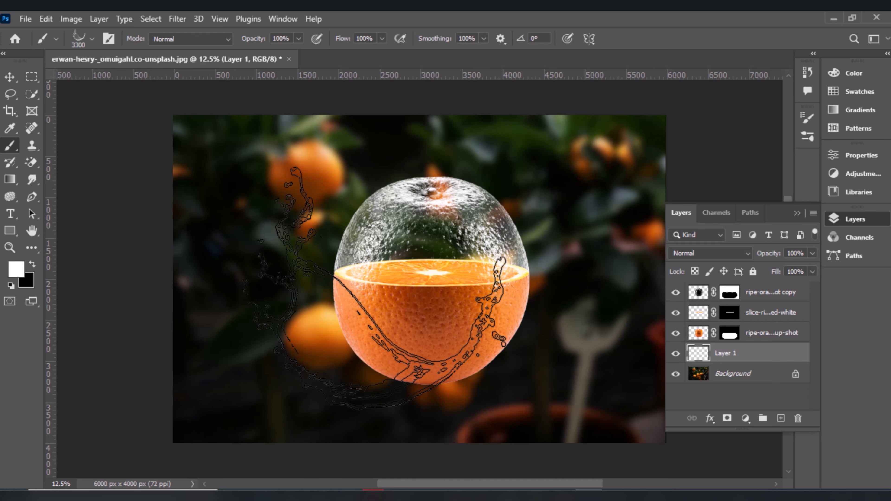
pyautogui.click(376, 287)
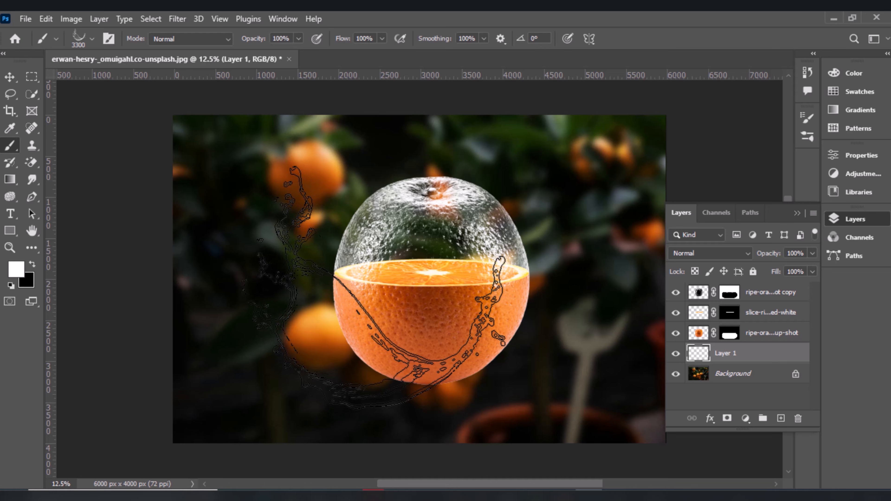
# Step: Stamp a second white water splash behind the orange's right side on Layer 1, using the other splash brush enlarged to 2500 px
pyautogui.click(90, 39)
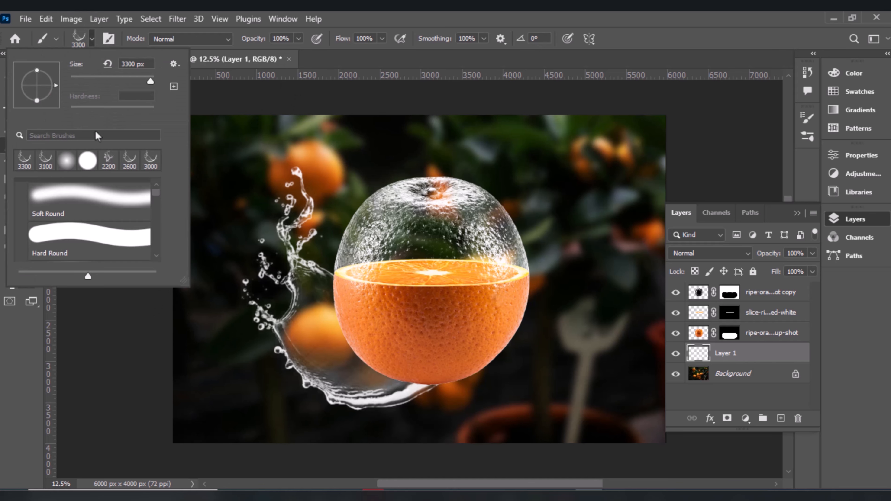
pyautogui.click(109, 162)
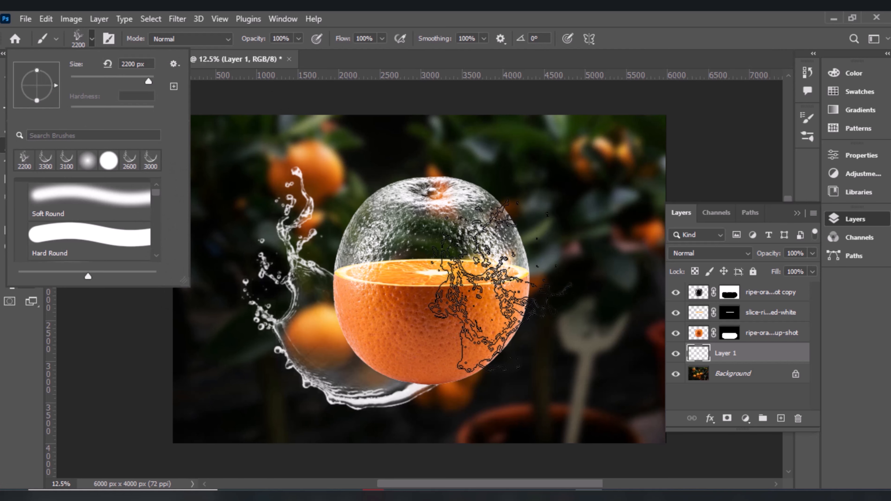
pyautogui.click(46, 353)
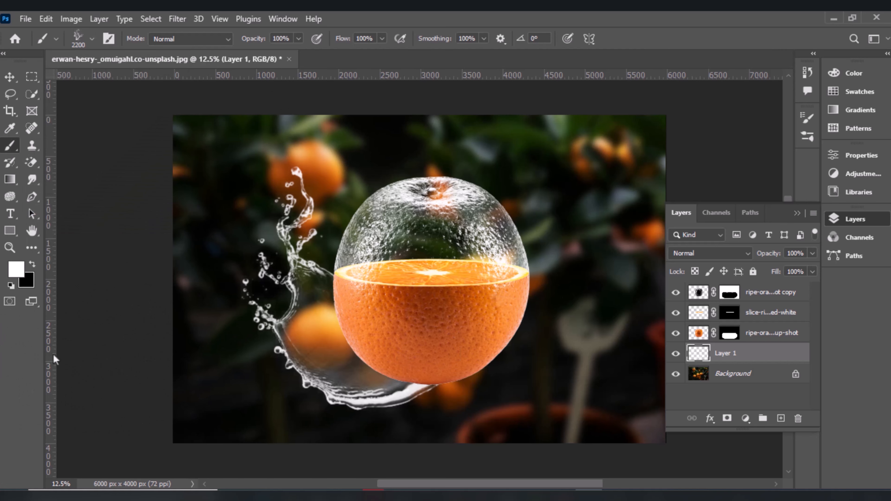
pyautogui.press(']')
pyautogui.press(']')
pyautogui.press(']')
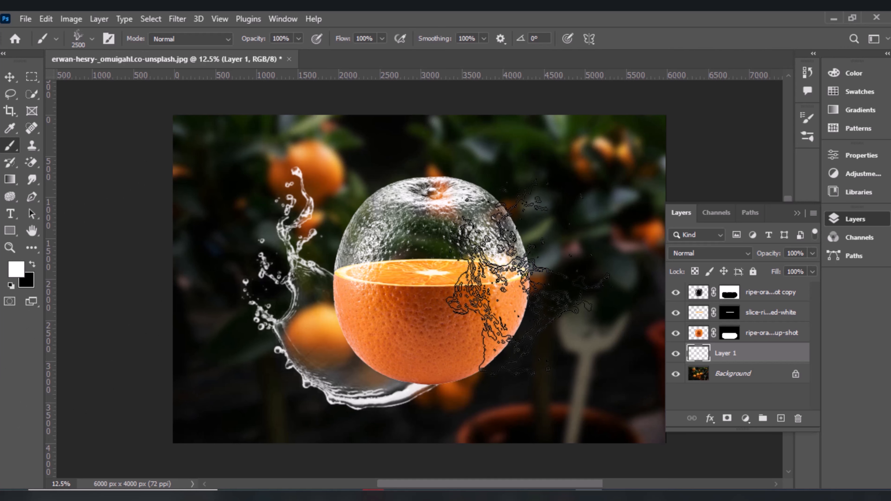
pyautogui.click(526, 274)
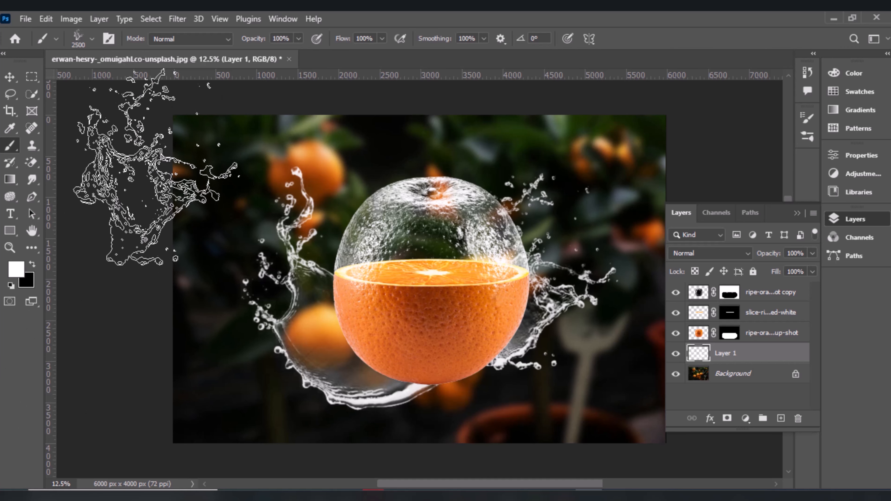
# Step: Deselect all layers with the Move tool and collapse the layer list to view the finished composite unobstructed
pyautogui.click(9, 76)
pyautogui.click(116, 200)
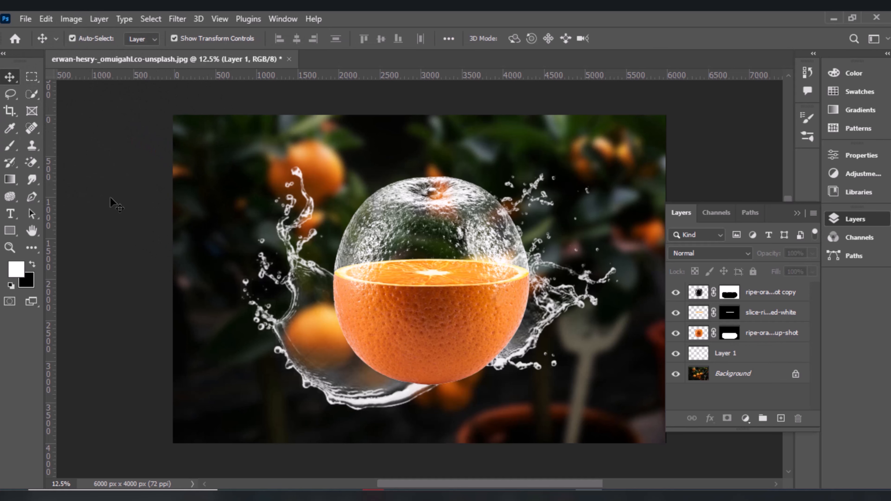
pyautogui.click(797, 213)
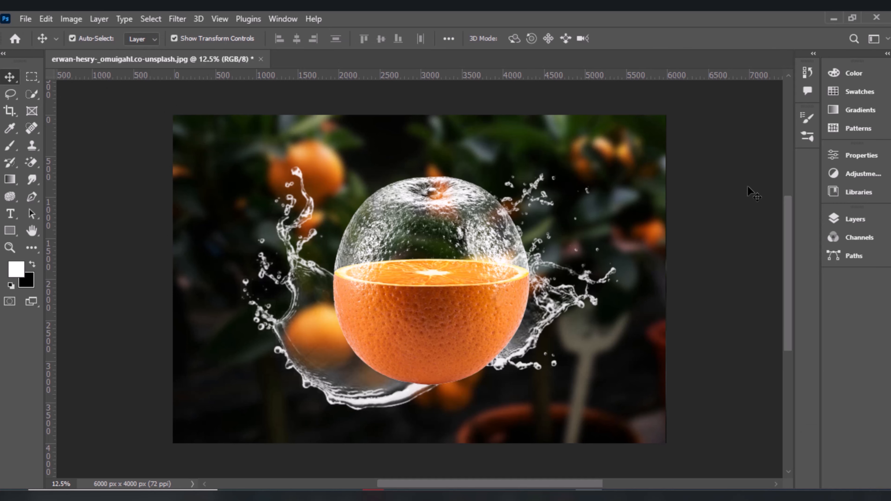